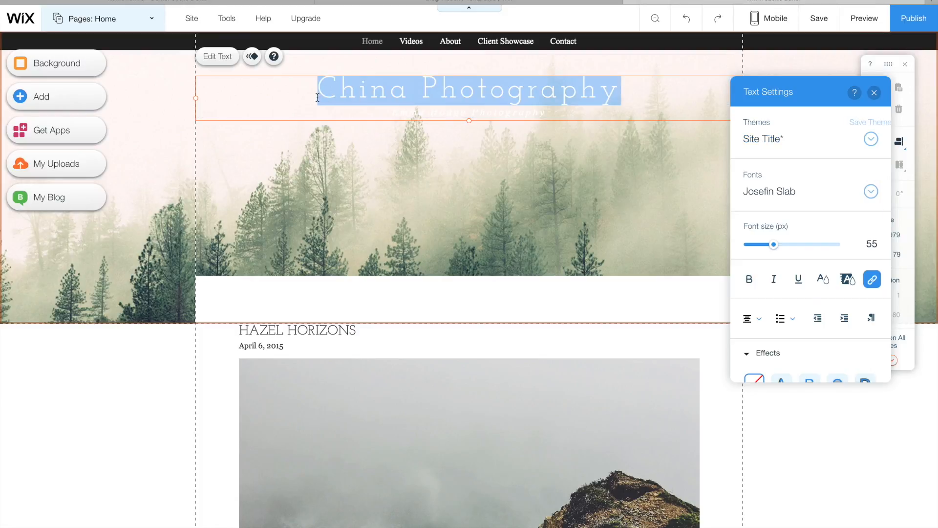
Step: Change the font of the China Photography site title to Museo
left_click(870, 191)
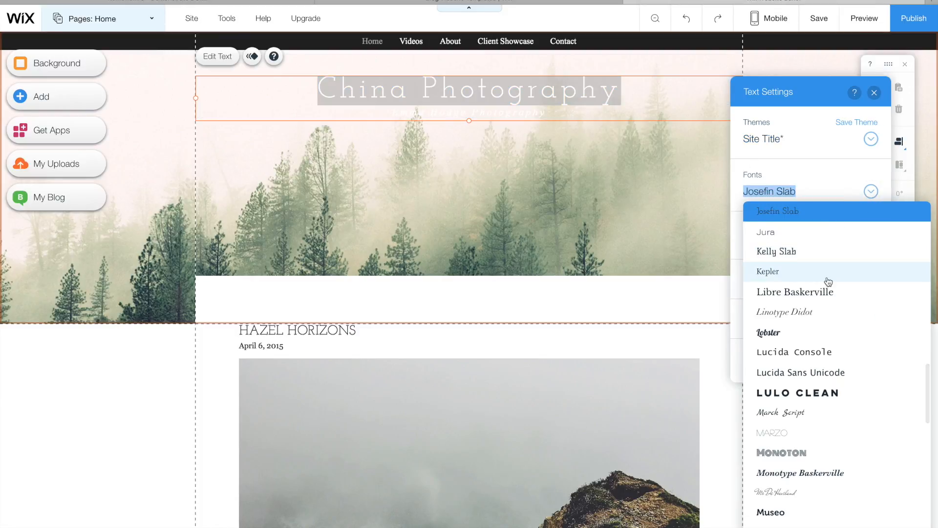
scroll(827, 278, "down", 3)
left_click(781, 397)
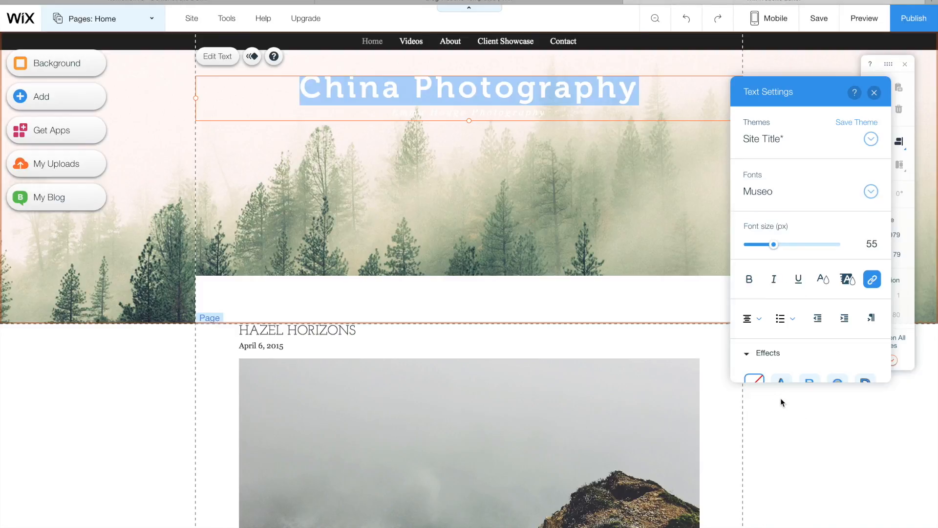
left_click(875, 93)
Step: Replace the header strip background with the night city skyline photo from the site's own uploaded images
left_click(647, 166)
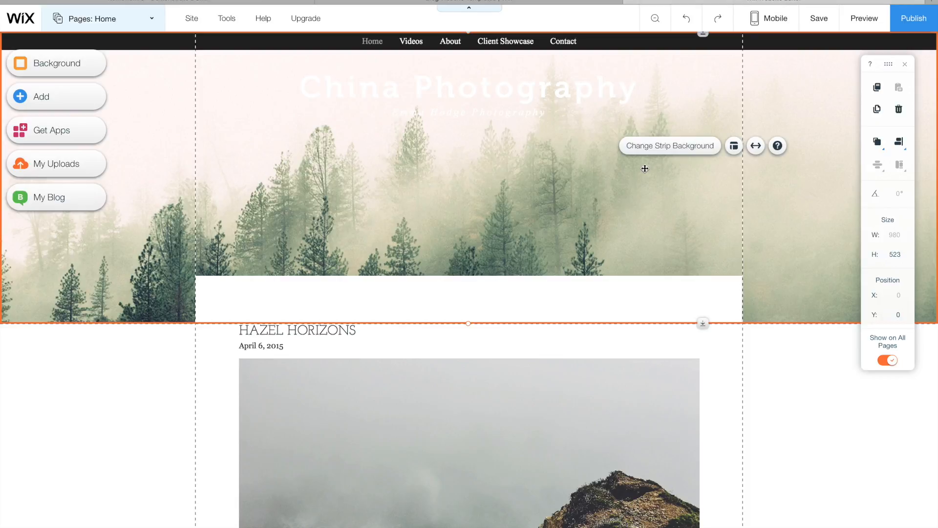
left_click(680, 145)
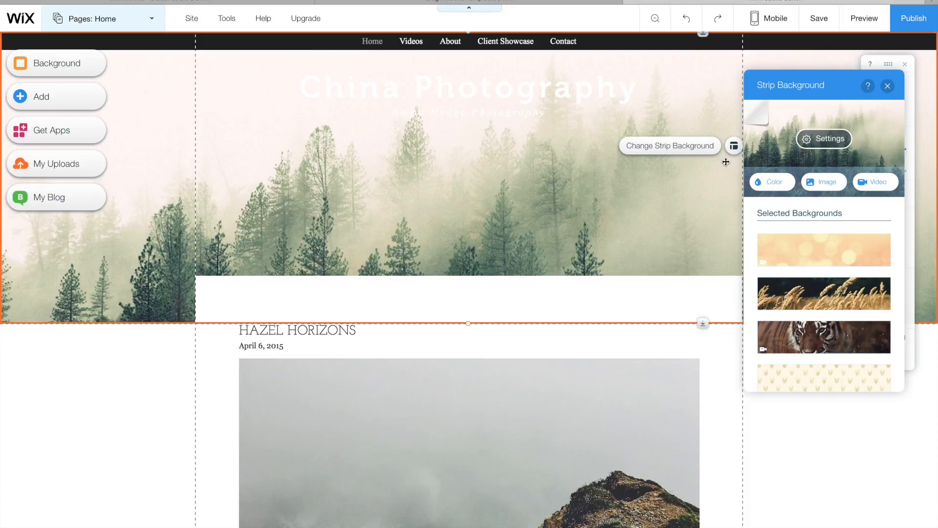
scroll(816, 263, "down", 5)
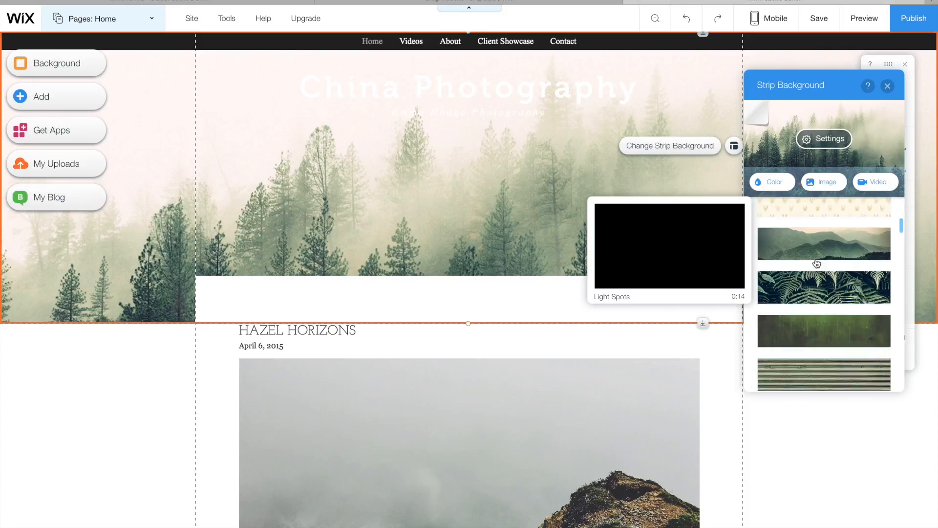
mouse_move(770, 222)
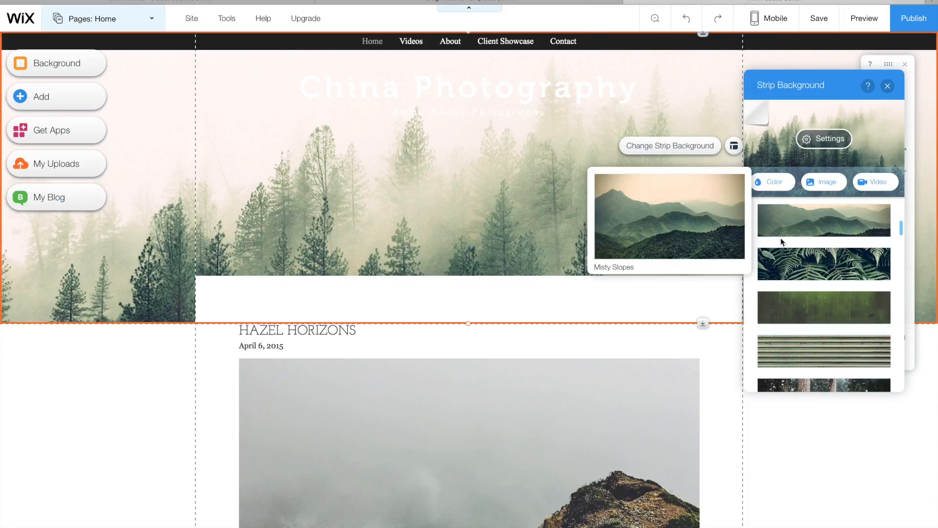
scroll(781, 238, "up", 5)
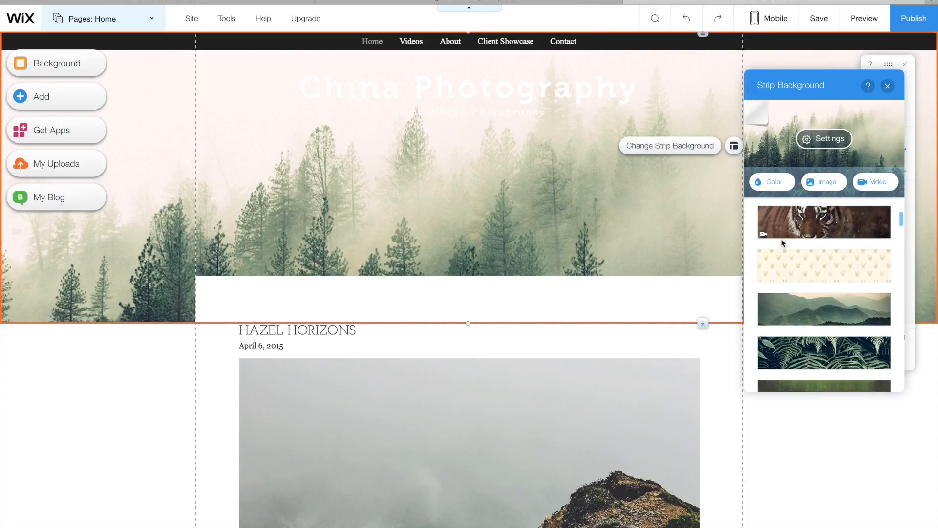
left_click(832, 181)
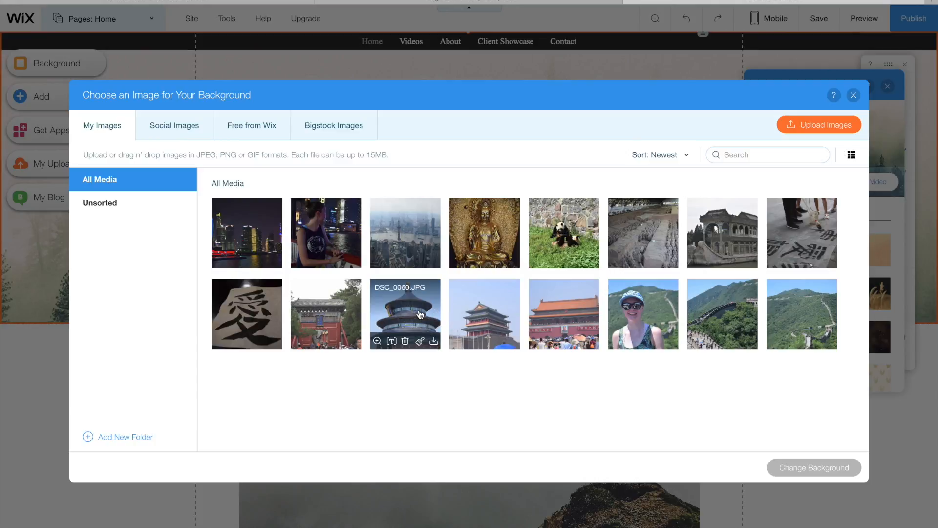
left_click(263, 231)
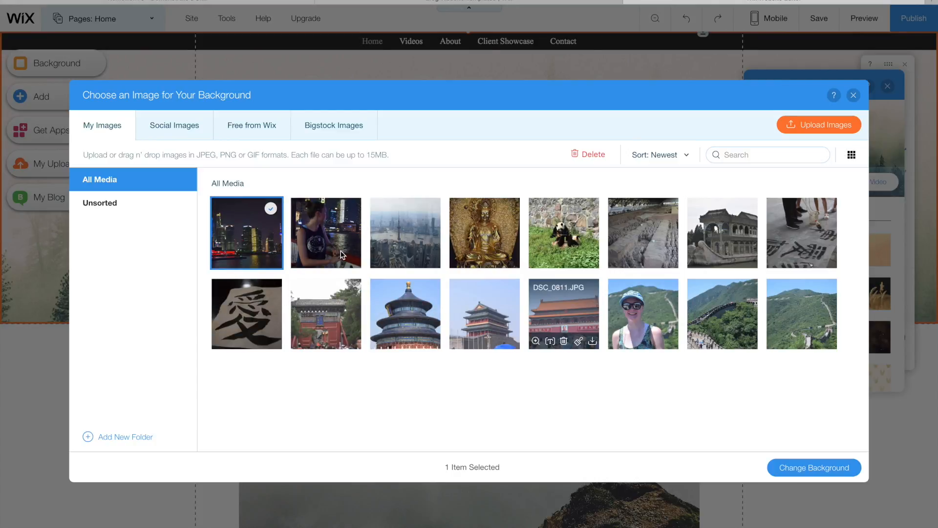
left_click(273, 132)
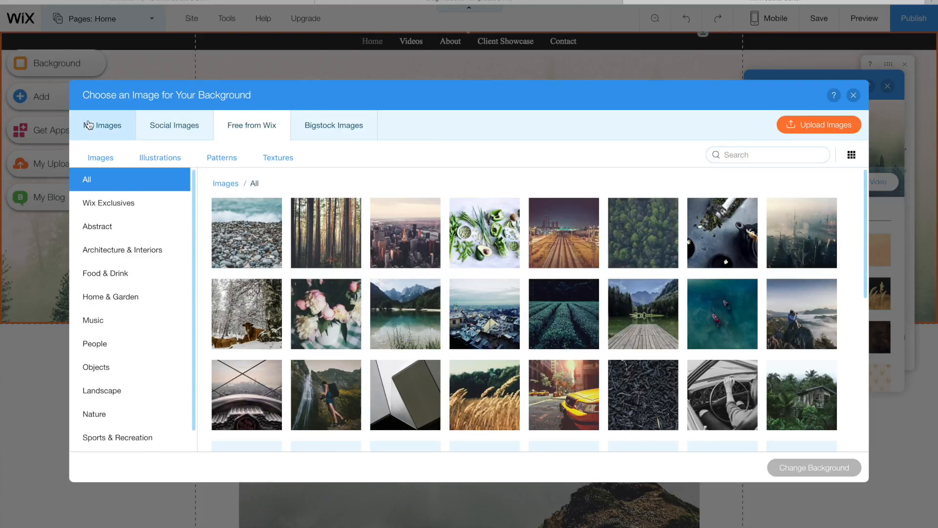
left_click(88, 126)
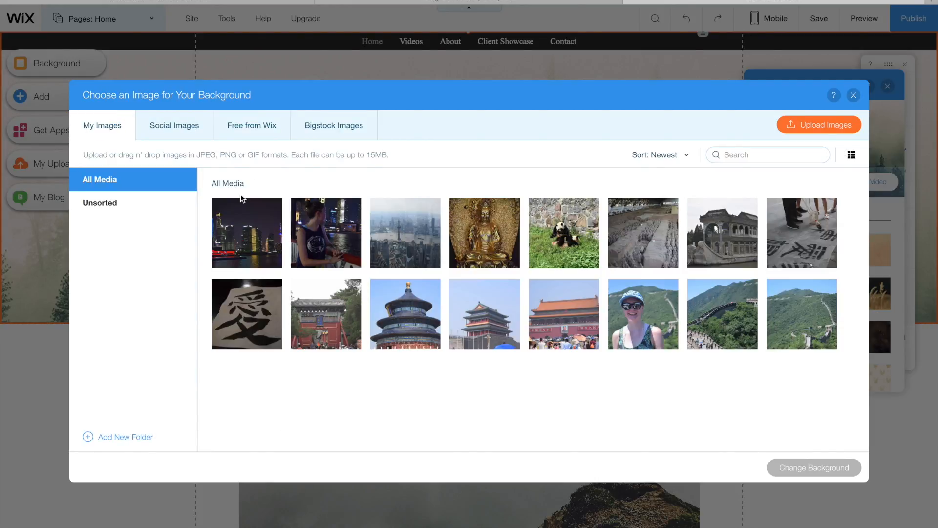
left_click(794, 469)
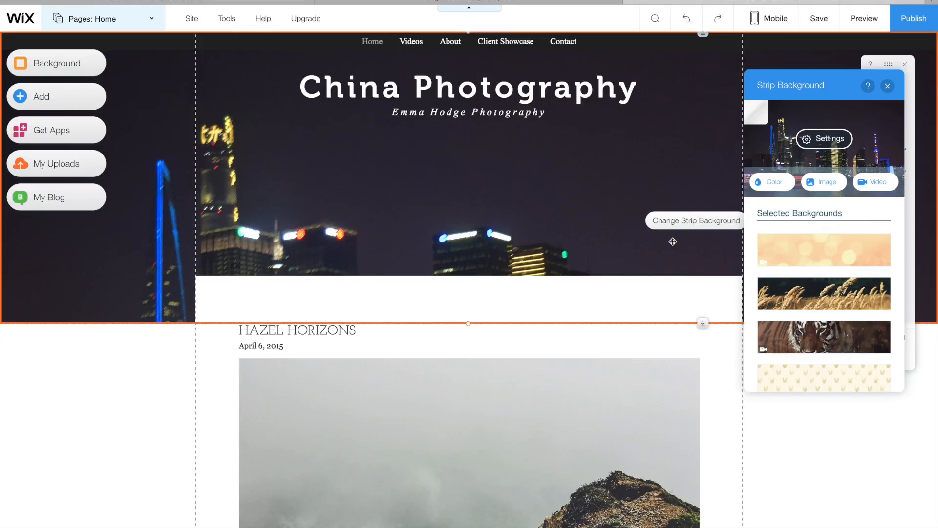
Step: Align the header strip's background image to bottom centre in its image settings
left_click(824, 139)
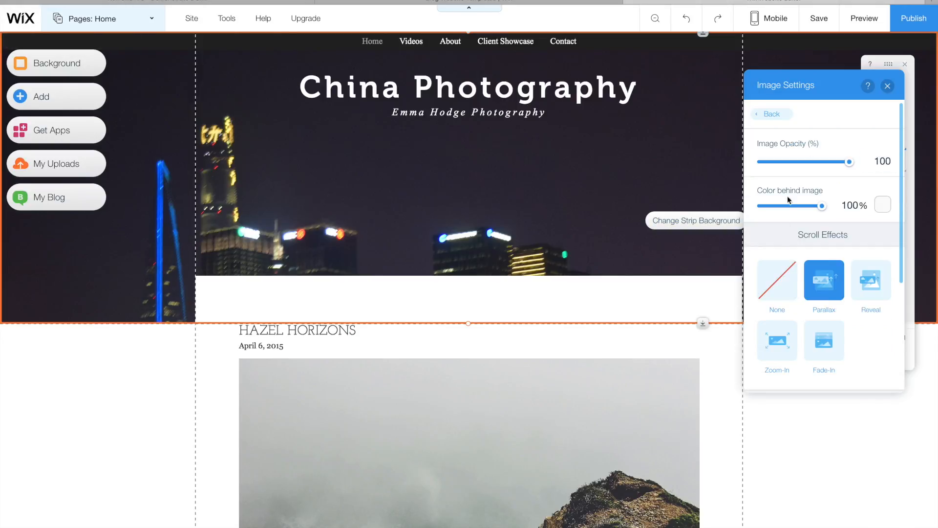
scroll(786, 271, "down", 4)
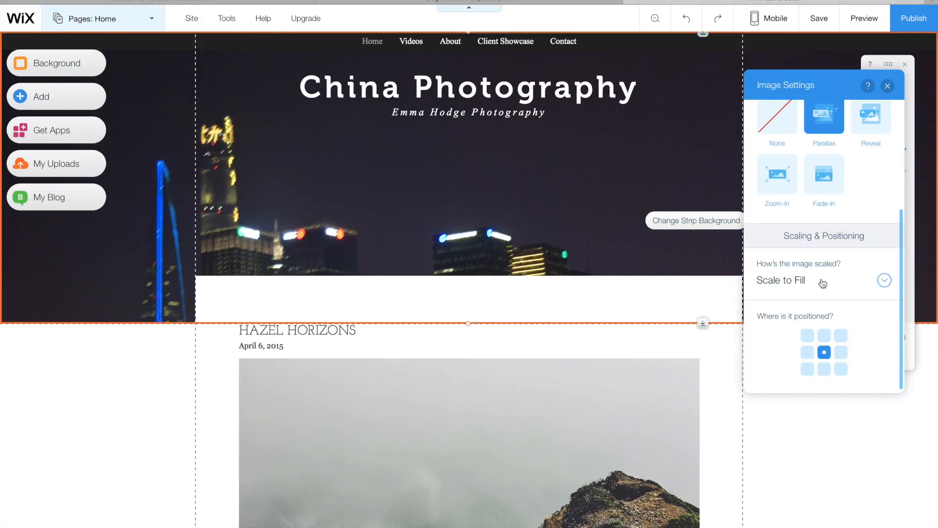
left_click(824, 370)
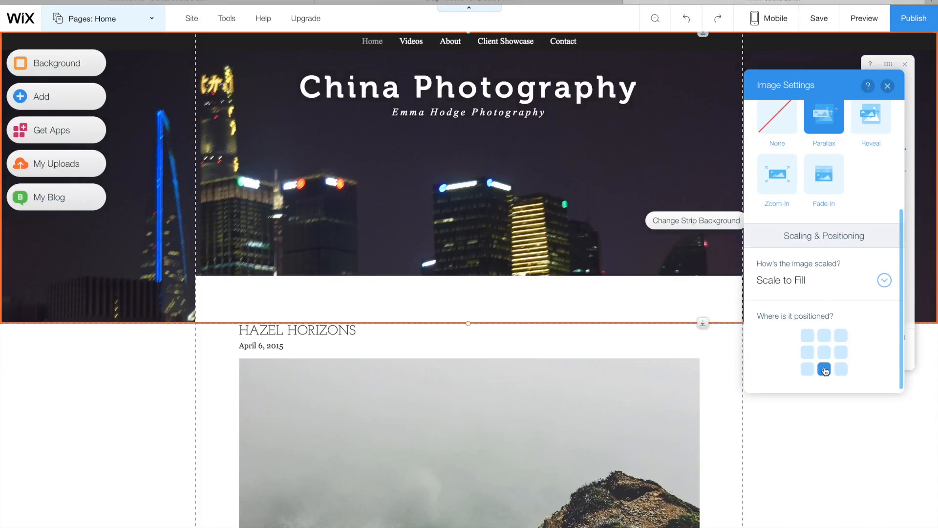
left_click(888, 87)
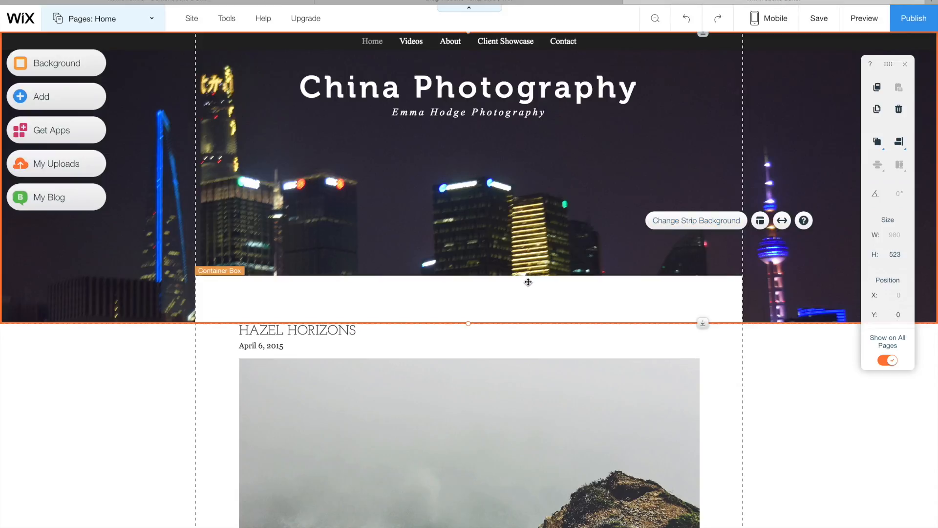
Step: Delete the empty white container box at the lower edge of the header
left_click(448, 287)
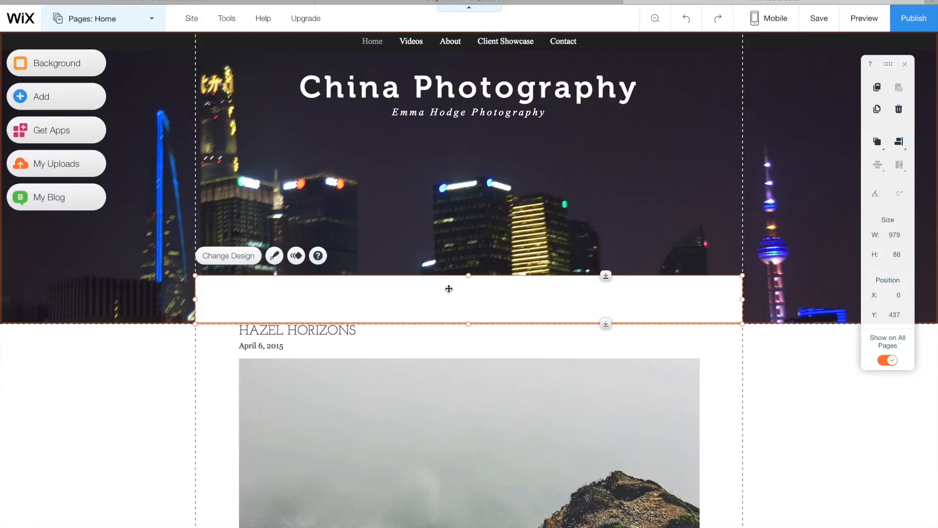
key("Delete")
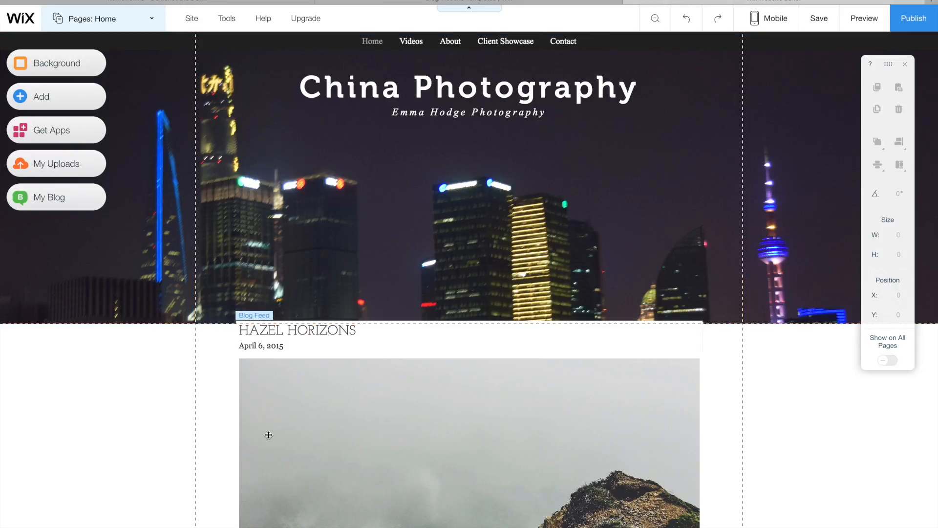
Step: Set the Home page background to the Cement Grunge image from the free Wix textures
left_click(127, 450)
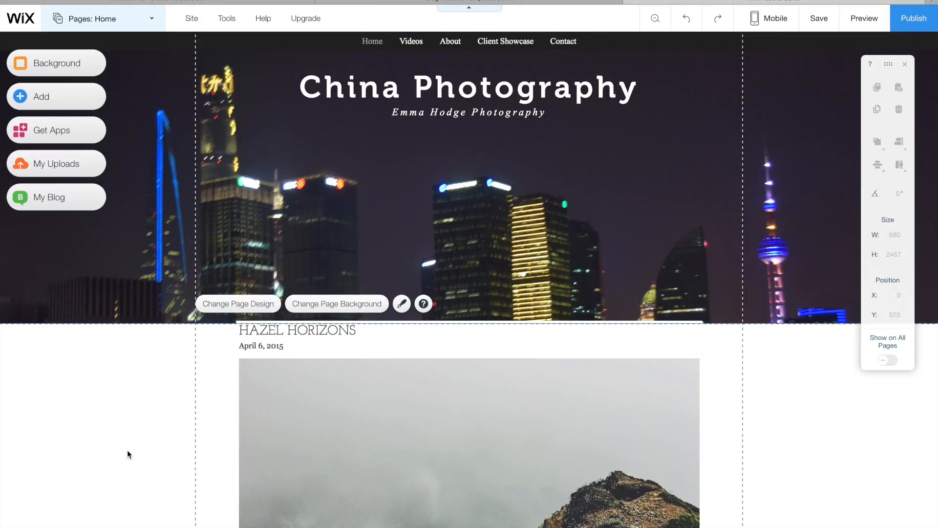
left_click(344, 305)
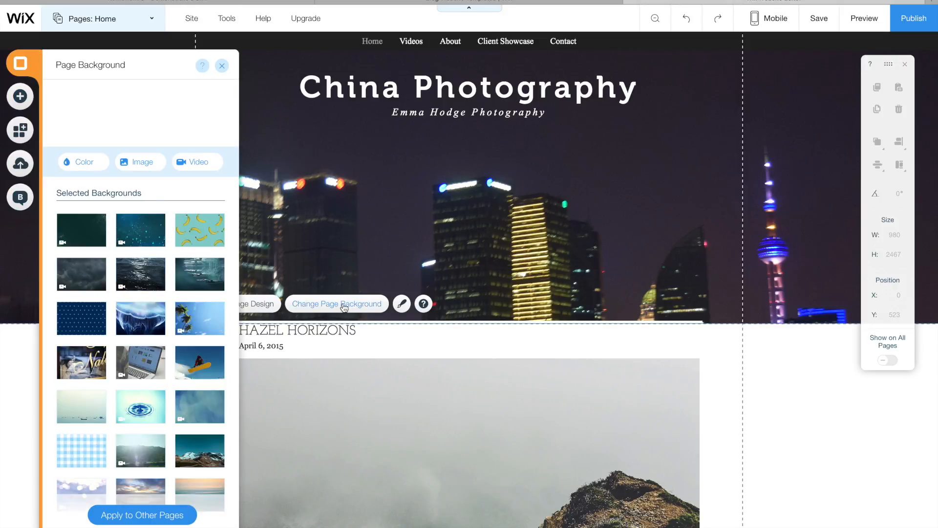
left_click(138, 167)
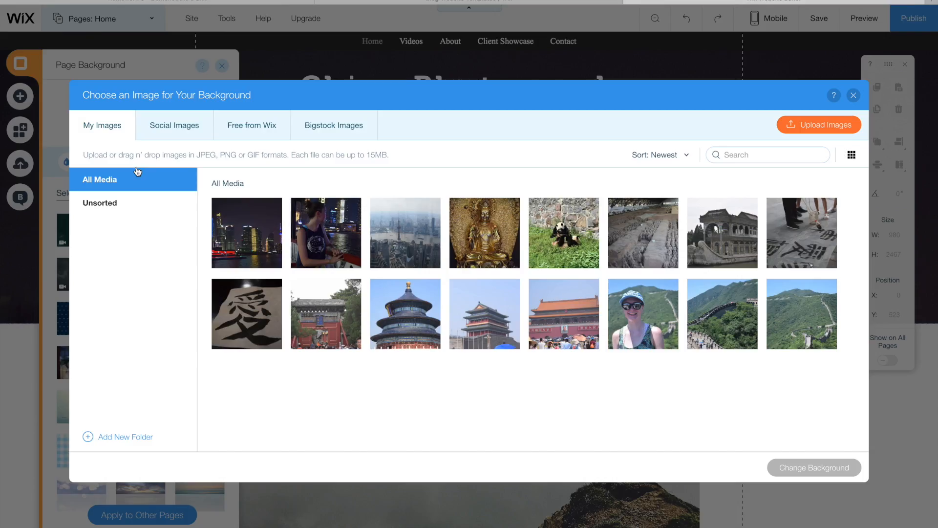
left_click(240, 128)
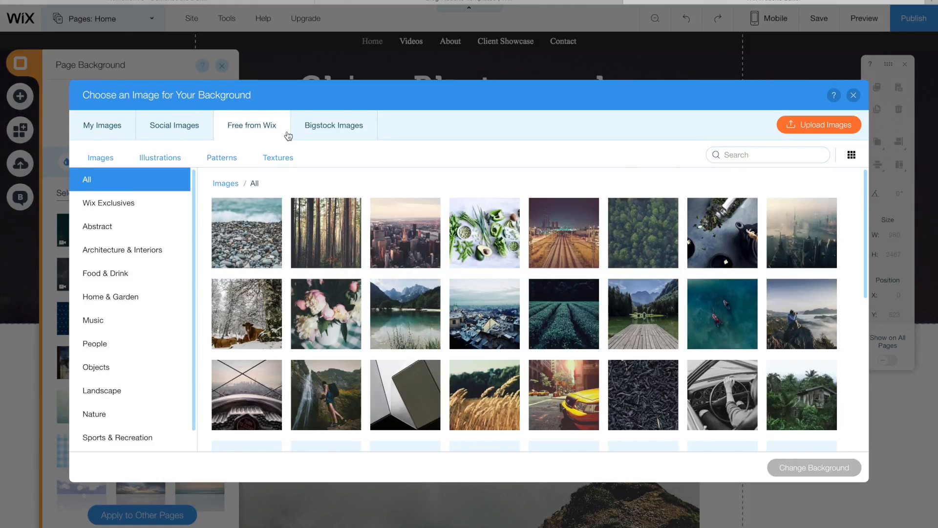
left_click(279, 157)
scroll(283, 295, "down", 3)
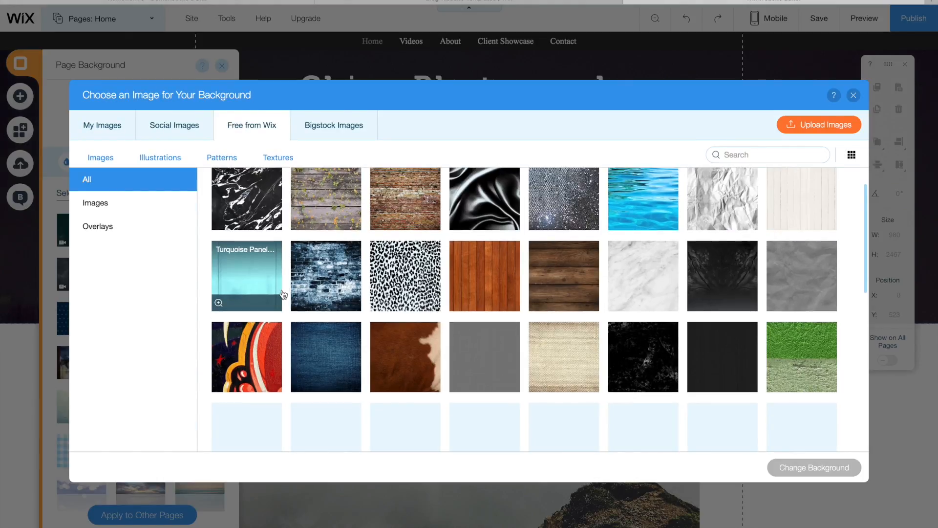
scroll(283, 294, "down", 5)
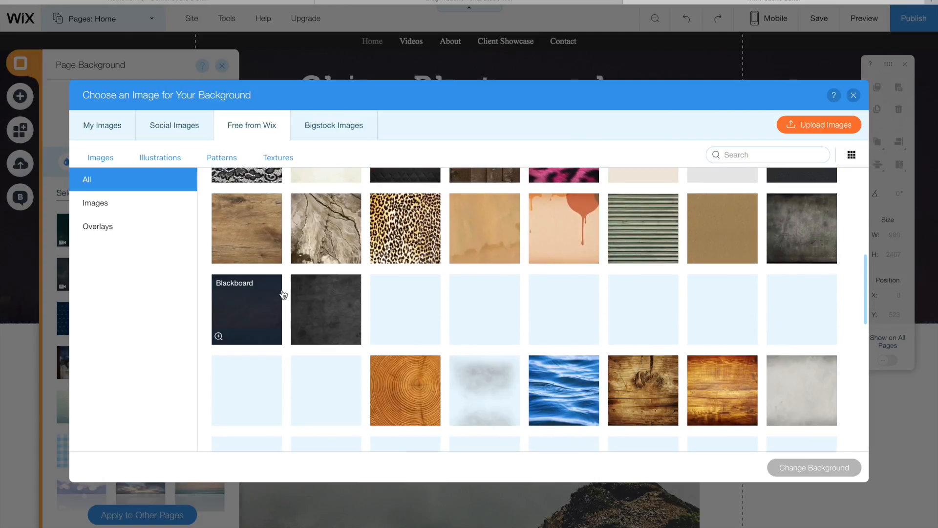
scroll(283, 294, "down", 5)
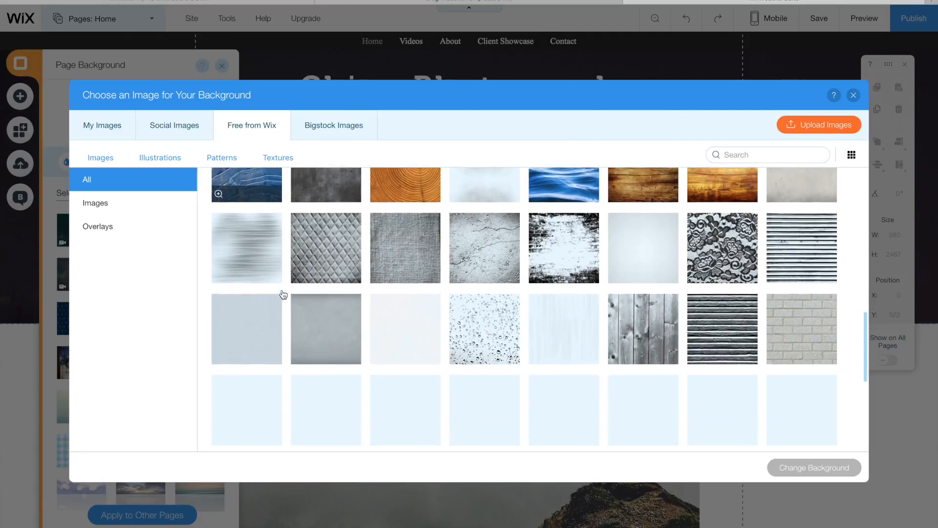
scroll(283, 294, "down", 5)
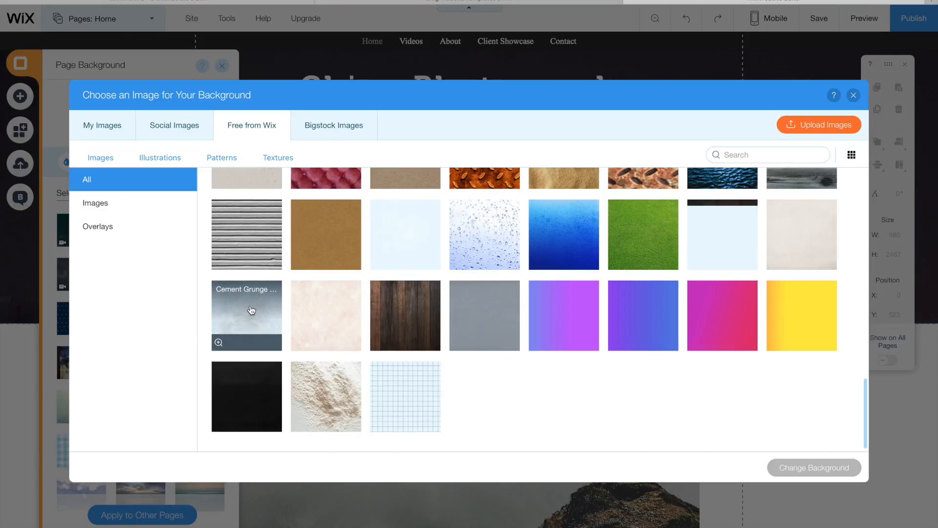
left_click(251, 310)
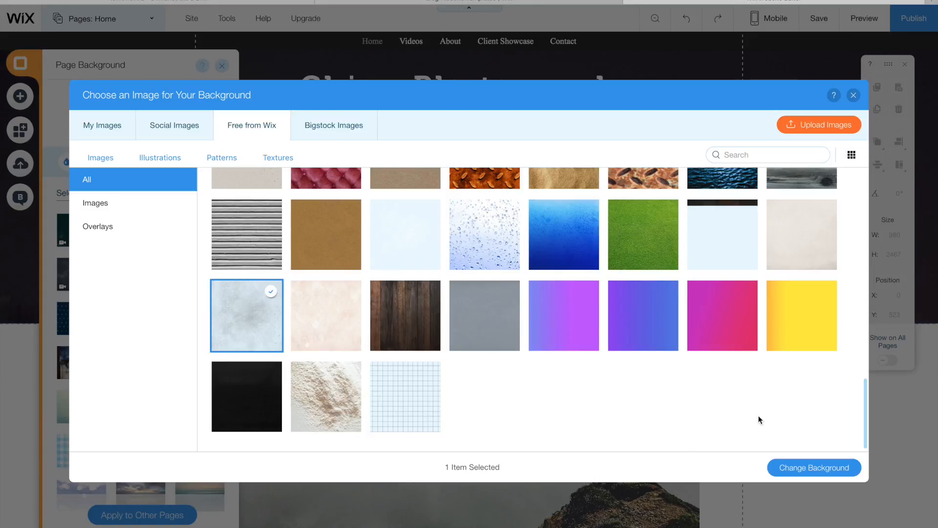
left_click(834, 470)
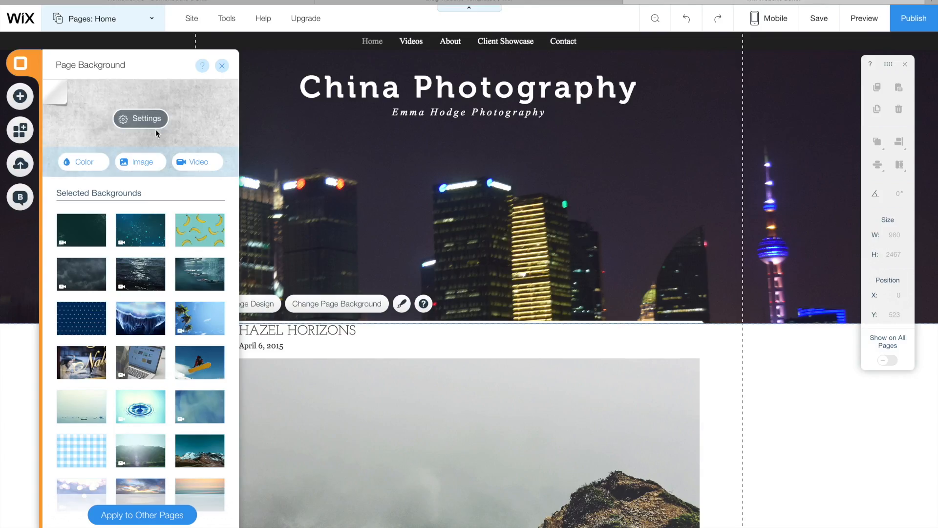
Step: Set the colour behind the page background image to dark blue-grey #2A2E3D and finish the background settings
left_click(147, 119)
left_click(385, 143)
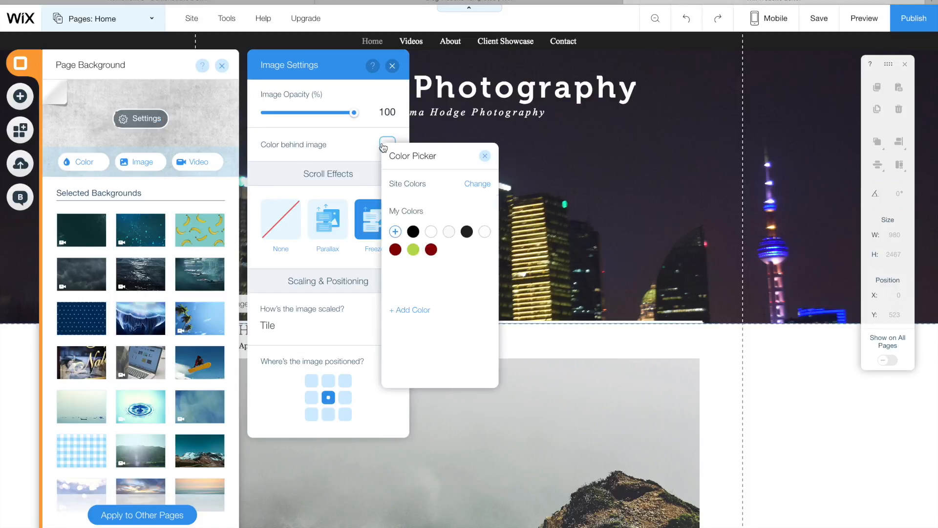
left_click(487, 230)
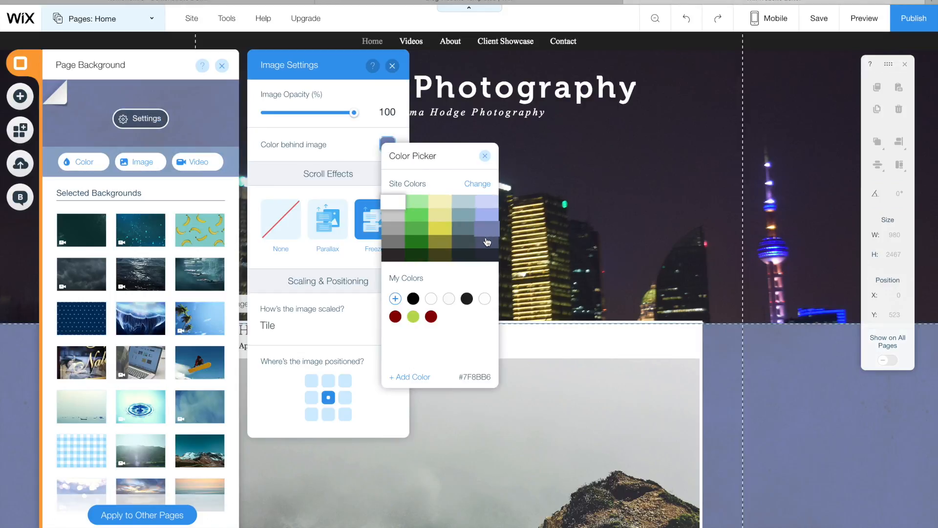
left_click(489, 255)
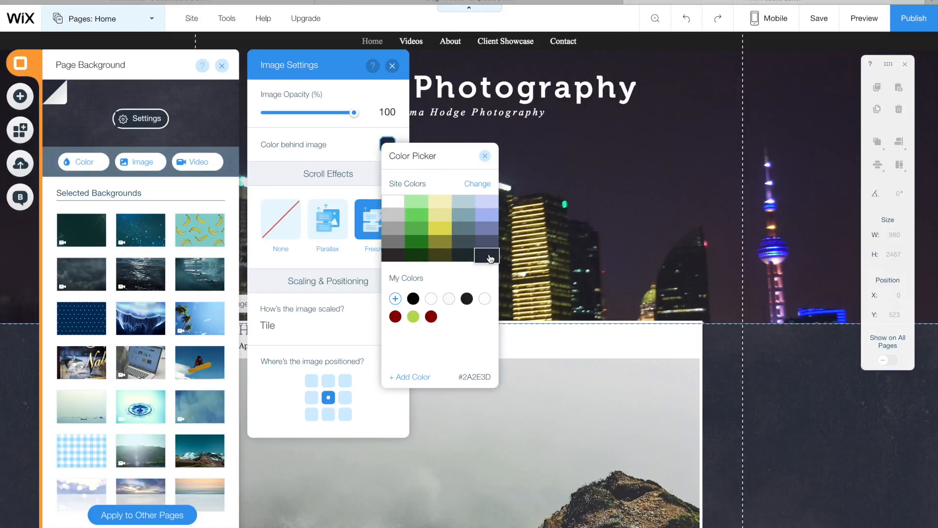
left_click(485, 162)
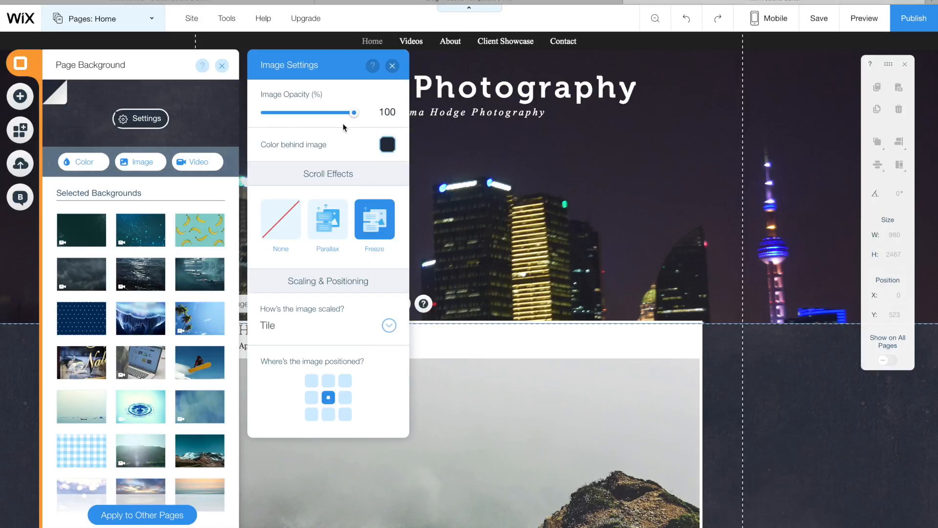
mouse_move(353, 113)
left_mouse_down()
mouse_move(297, 114)
mouse_move(355, 113)
left_mouse_up()
left_click(392, 66)
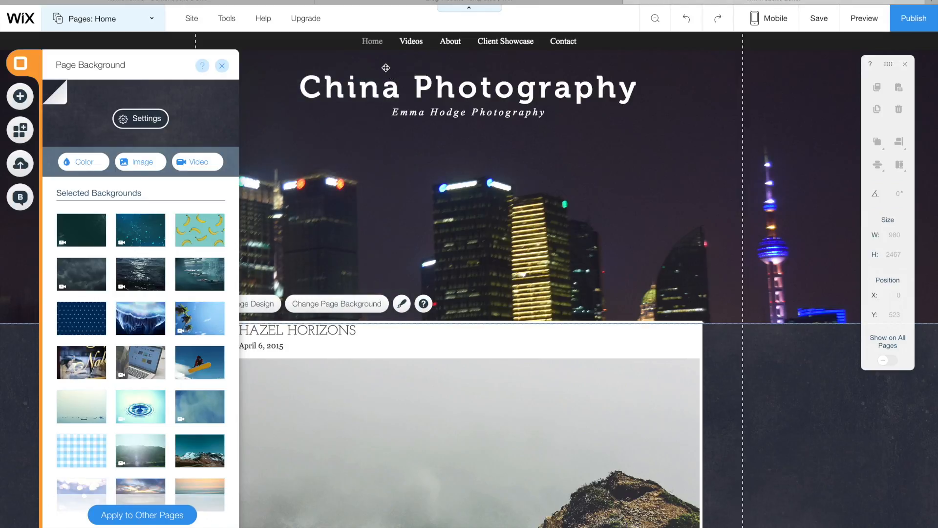
left_click(222, 66)
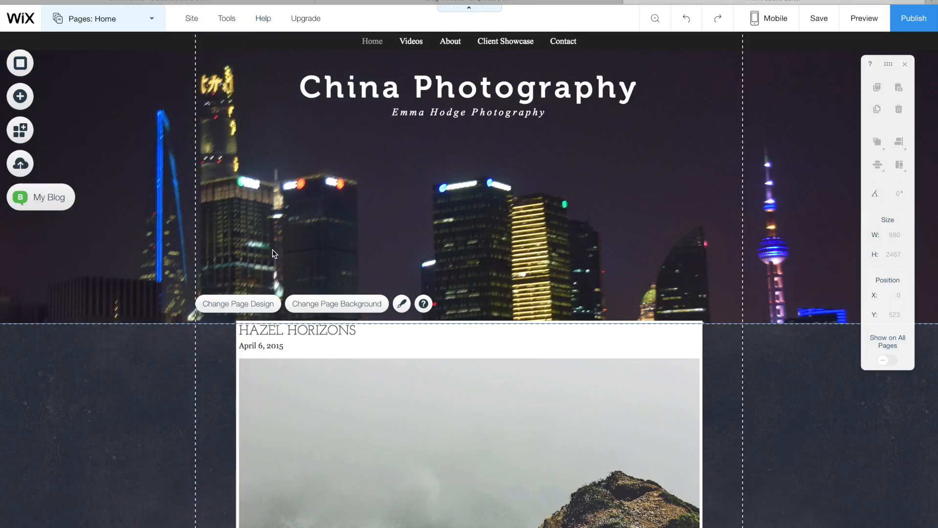
Step: Save the site and move the three sample blog posts, HAZEL HORIZONS, LIFE AT 16,000 FEET and FROZEN RIVER, to the trash
left_click(344, 350)
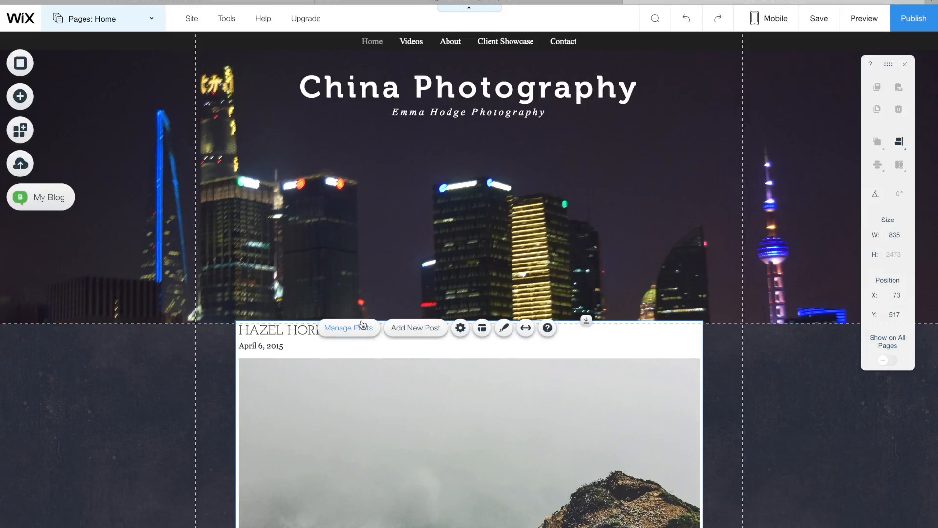
key("ctrl+s")
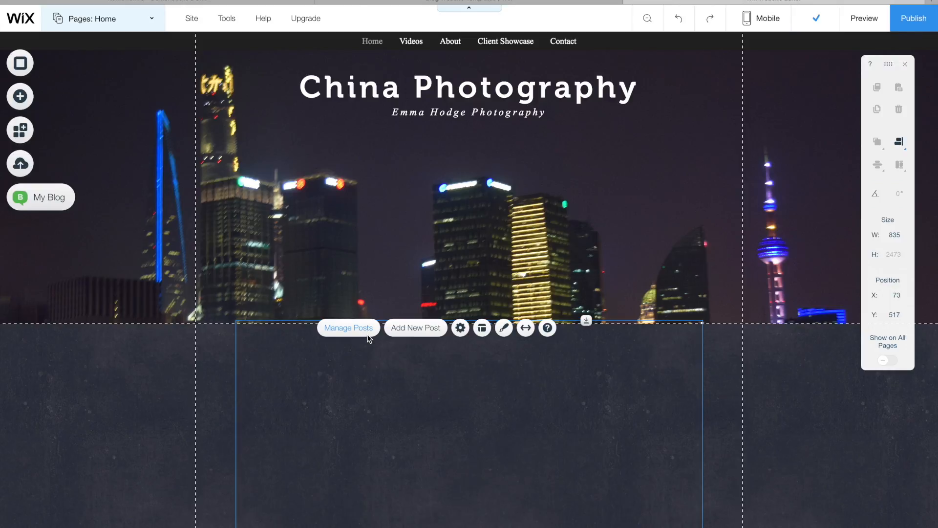
left_click(368, 336)
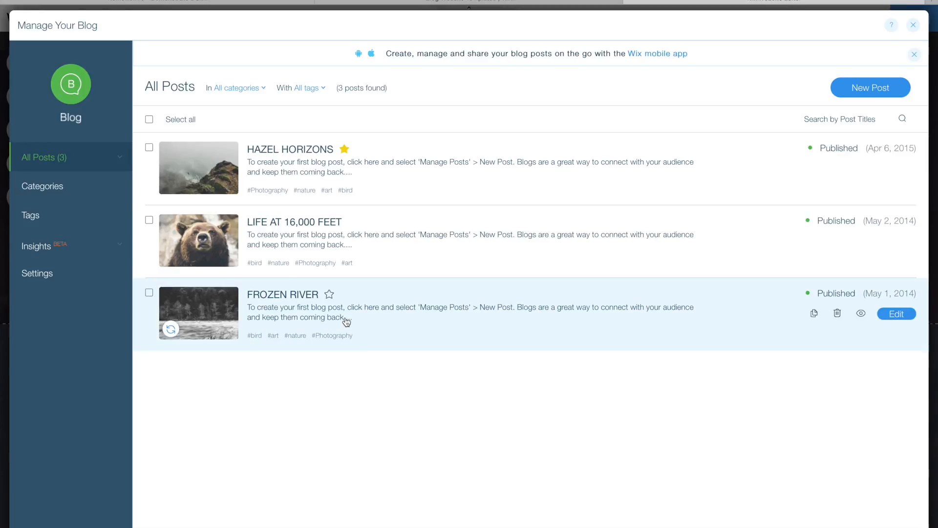
left_click(149, 148)
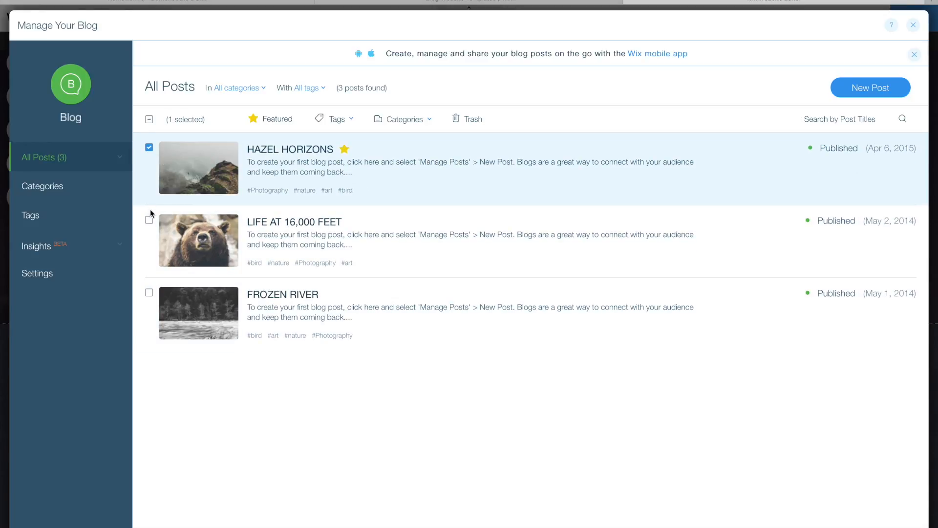
left_click(149, 220)
left_click(149, 293)
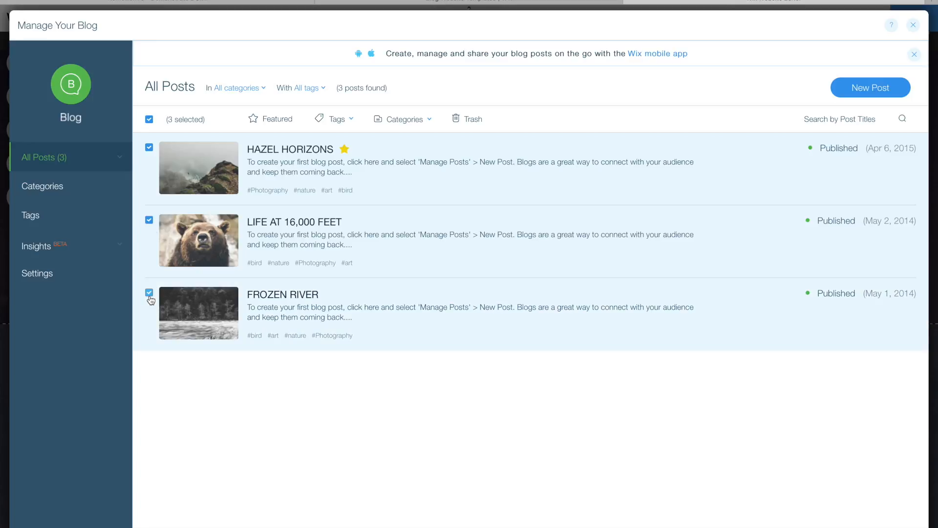
left_click(466, 122)
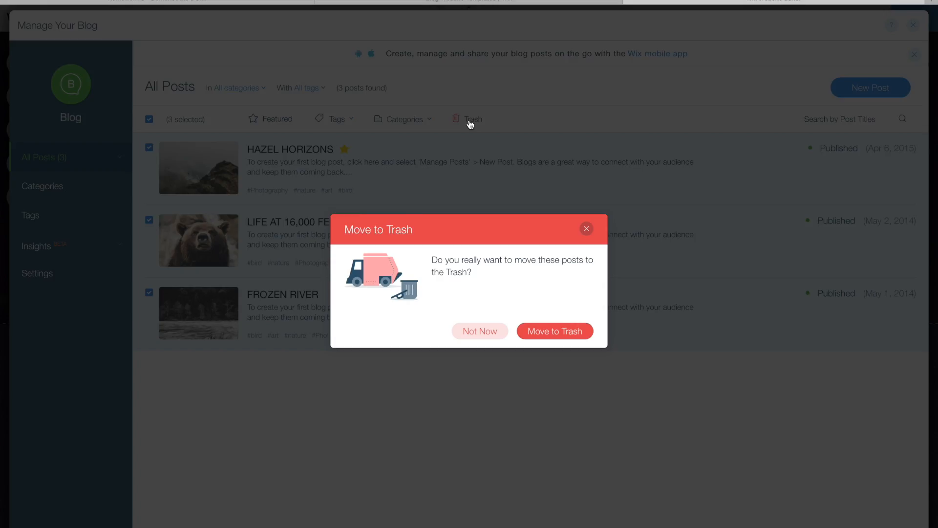
left_click(540, 328)
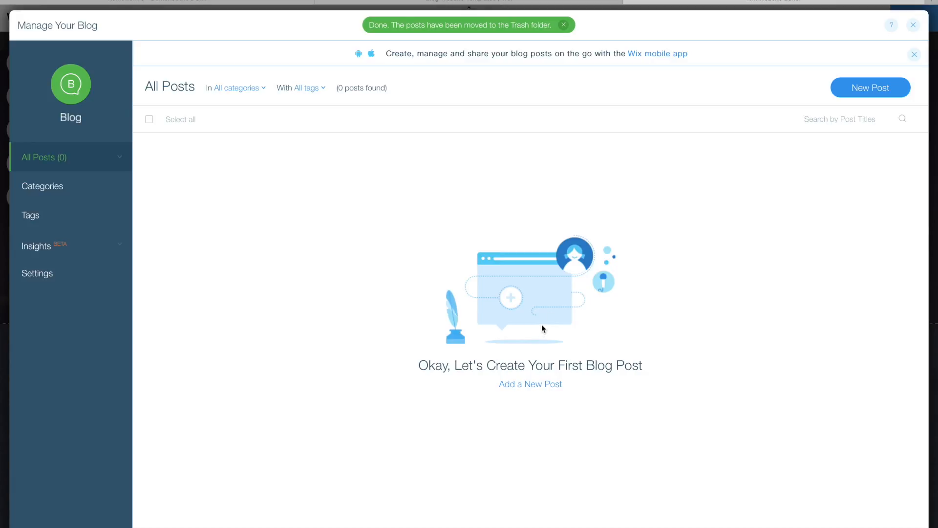
Step: Create a new post titled "This is a blog post" with the author's full name and the body text "This is a blog about my trip to China."
left_click(874, 90)
left_click(295, 95)
type("Th")
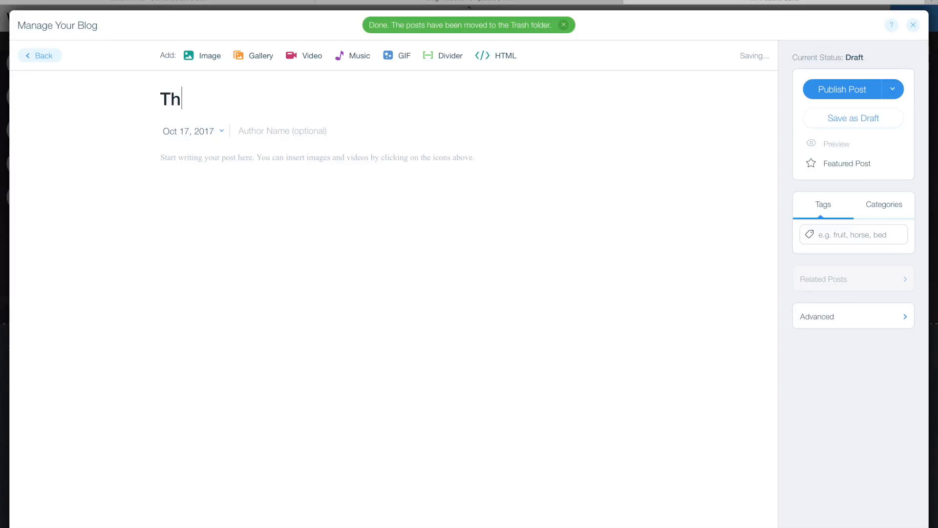
type("is is a blog post")
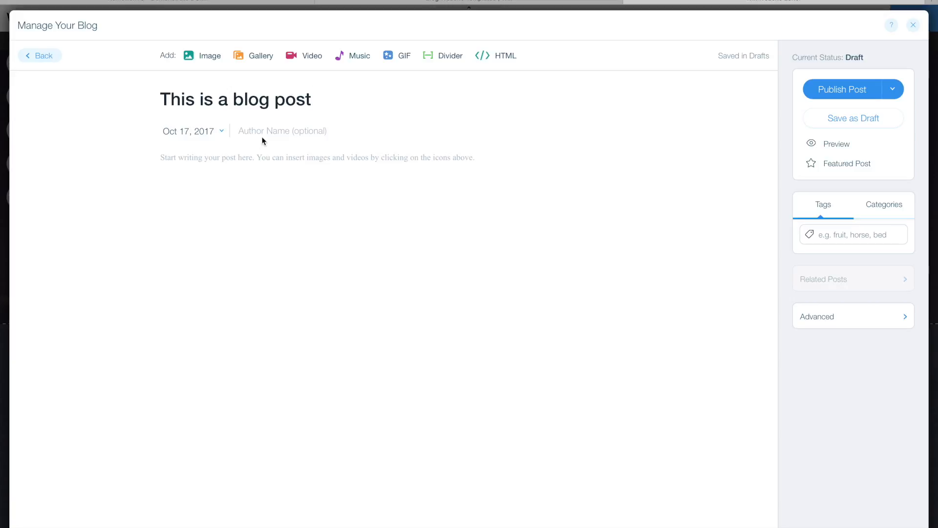
type("Emma Hodg")
left_click(254, 163)
type("This is a blog about my trip to China.")
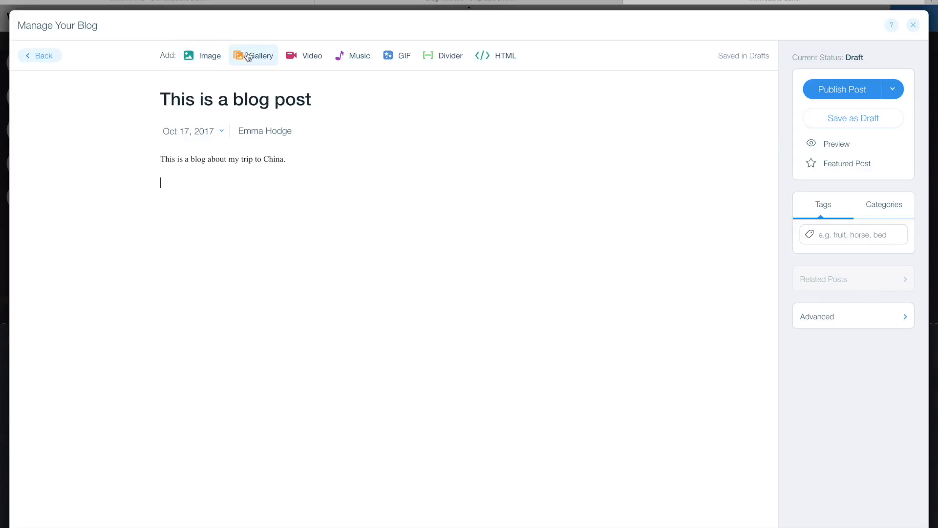
Step: Insert the Great Wall photo DSC_0017.JPG from the site's own images below the post's text
left_click(207, 58)
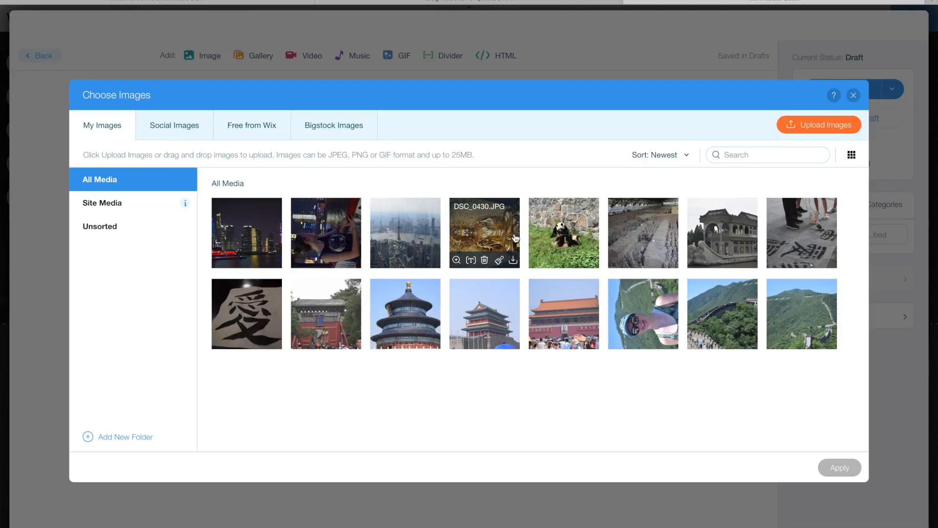
left_click(726, 323)
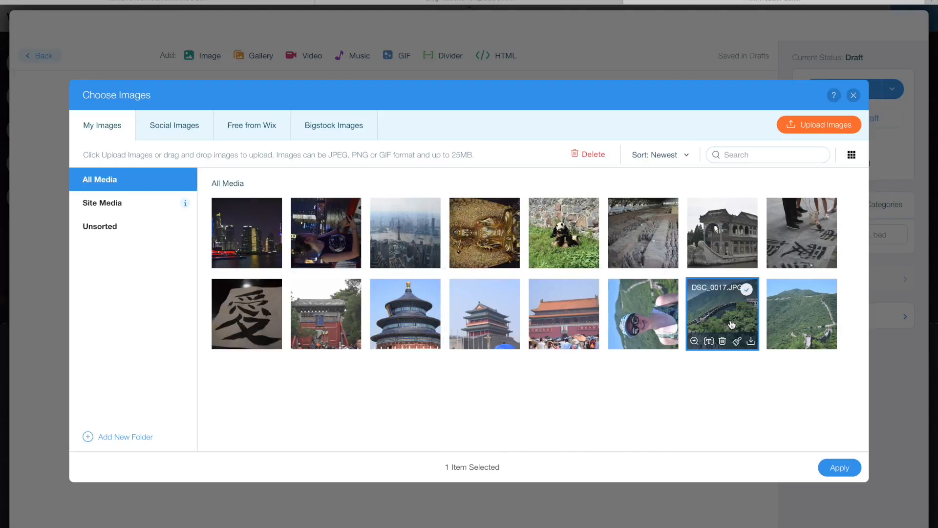
left_click(839, 468)
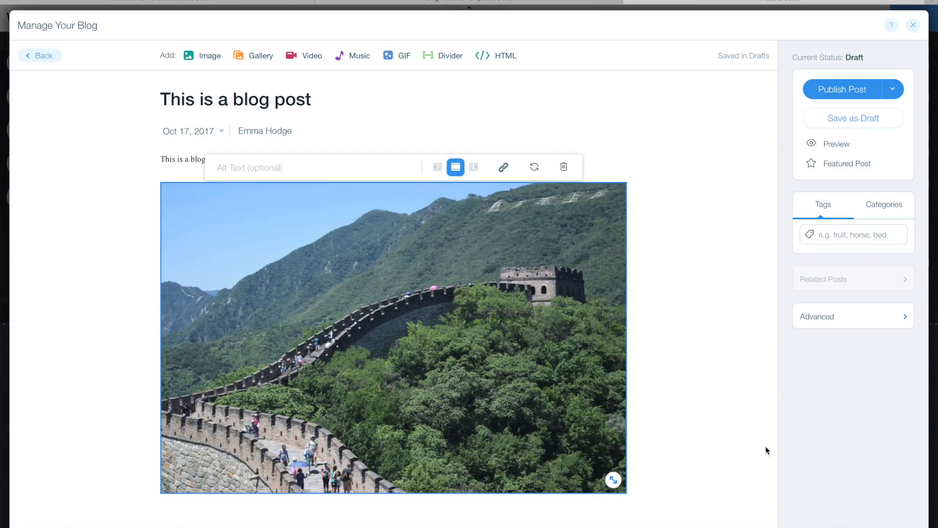
Step: Publish the post, return to the Home page and move the blog feed down to Y 581, leaving a gap below the header
left_click(852, 95)
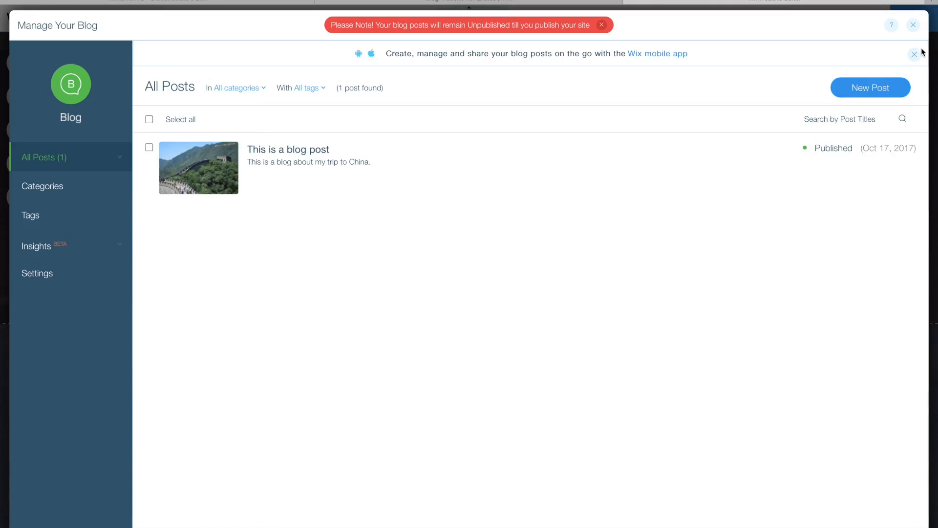
left_click(914, 26)
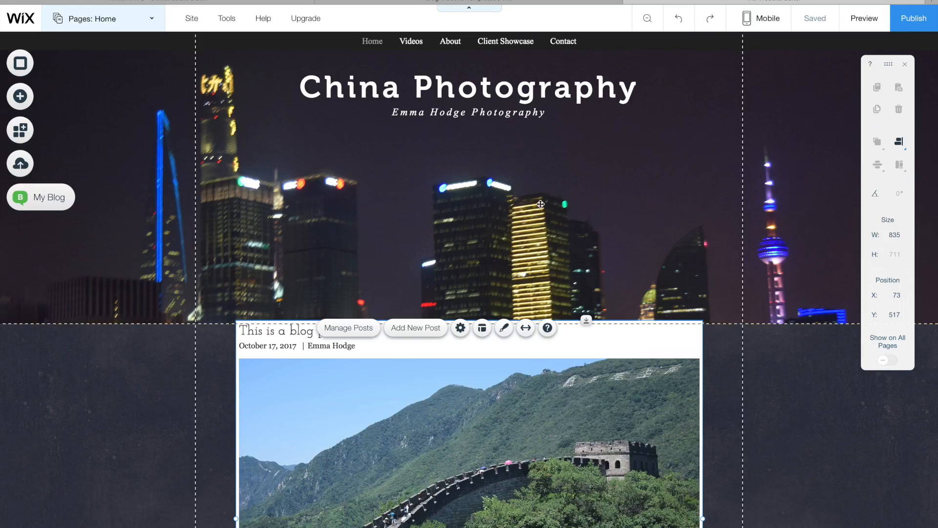
left_click_drag(650, 343, 650, 377)
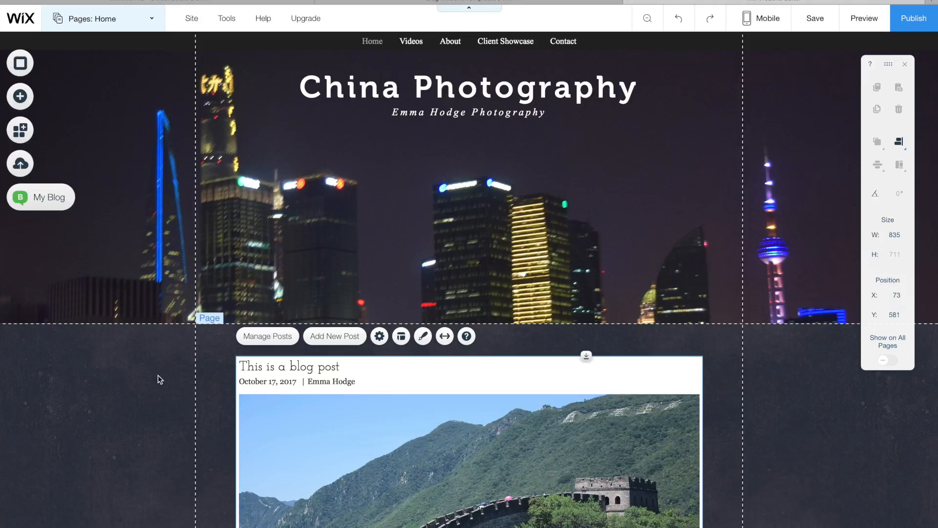
Step: Delete the Videos page from the site
left_click(143, 26)
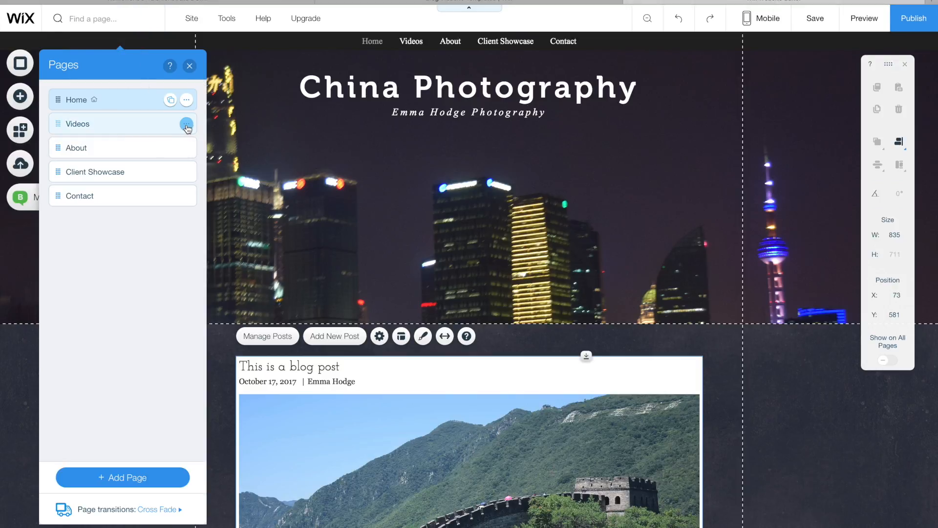
left_click(186, 125)
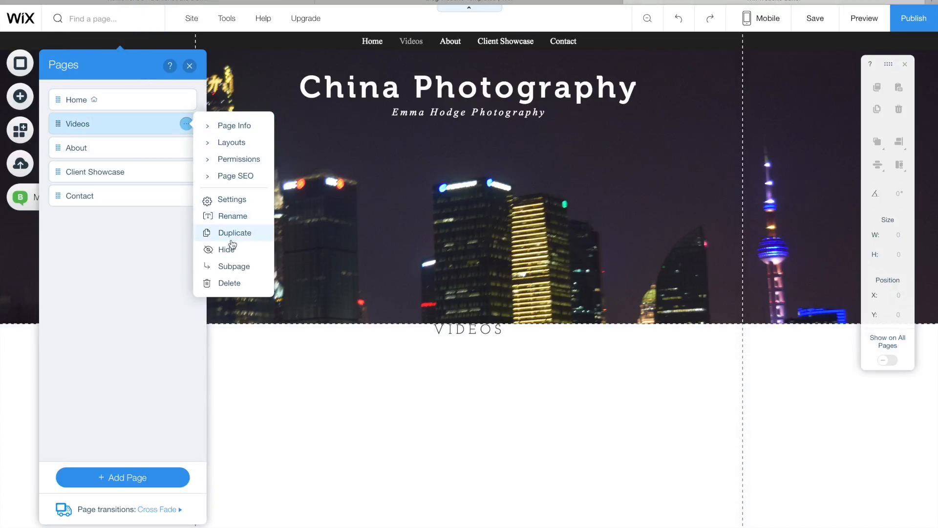
left_click(230, 283)
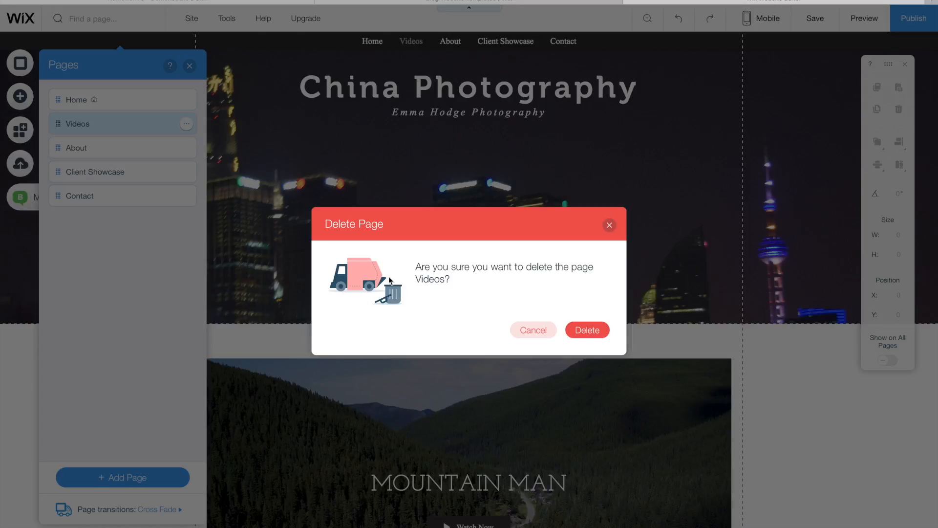
left_click(586, 330)
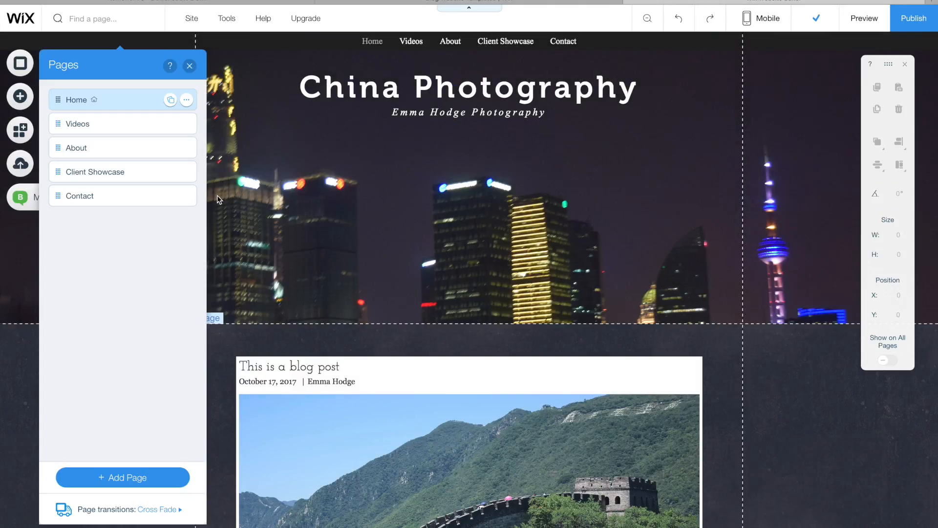
Step: Delete the Client Showcase and Contact pages from the site
left_click(186, 148)
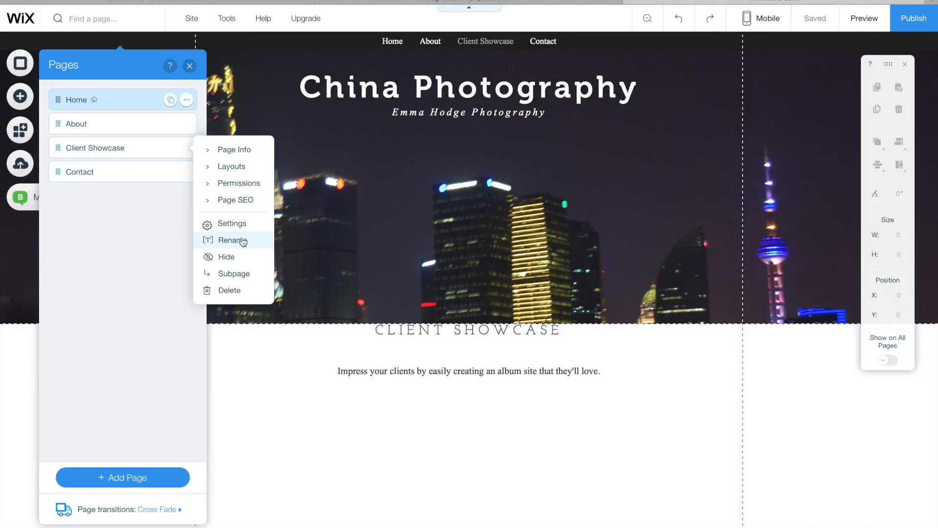
left_click(235, 291)
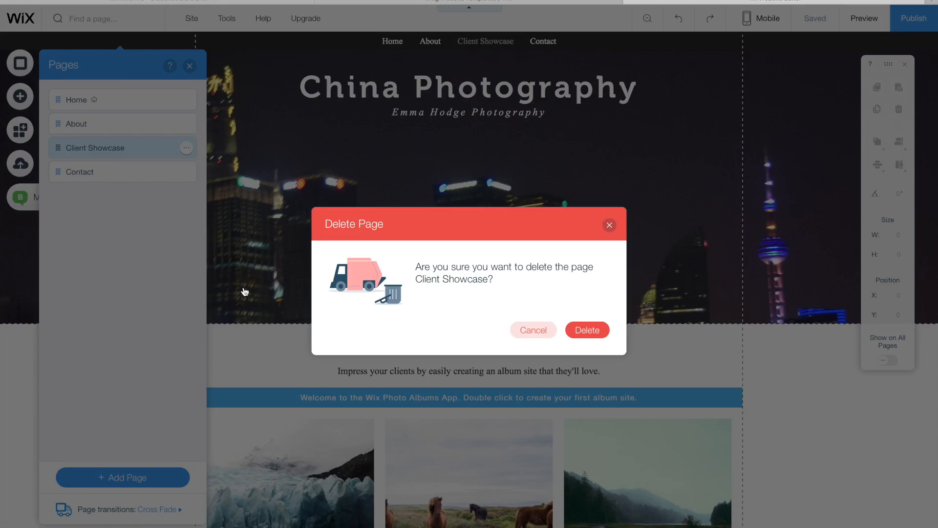
left_click(595, 331)
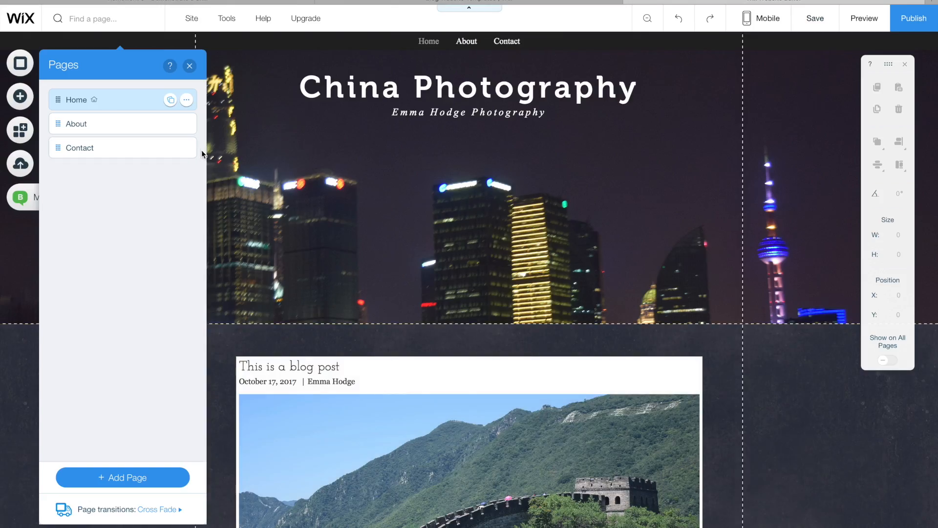
left_click(186, 148)
left_click(243, 307)
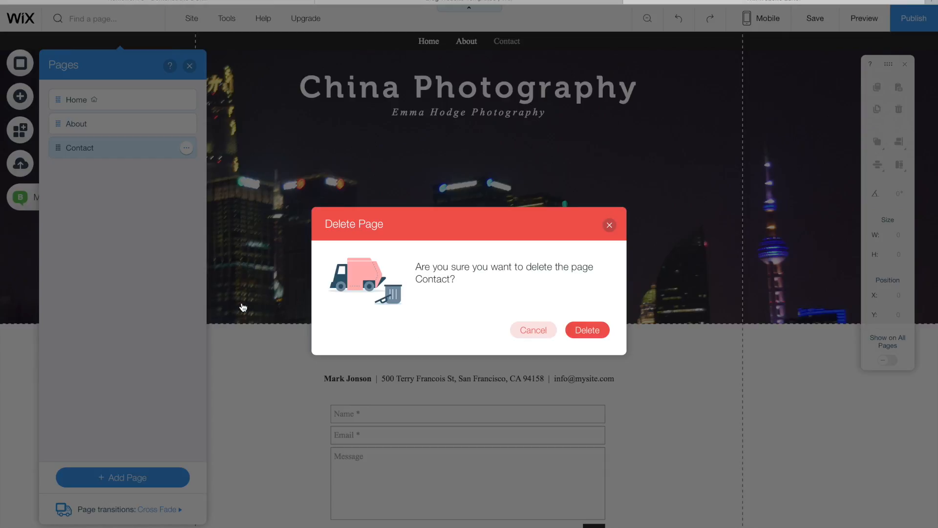
left_click(589, 331)
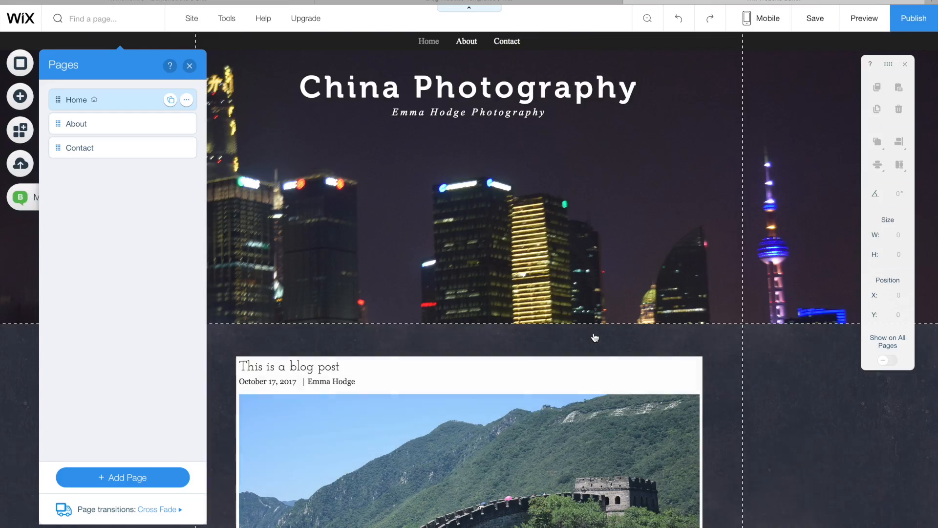
Step: On the About page, set the ABOUT ME heading to the Museo font and colour it white #FFFFFF
left_click(114, 122)
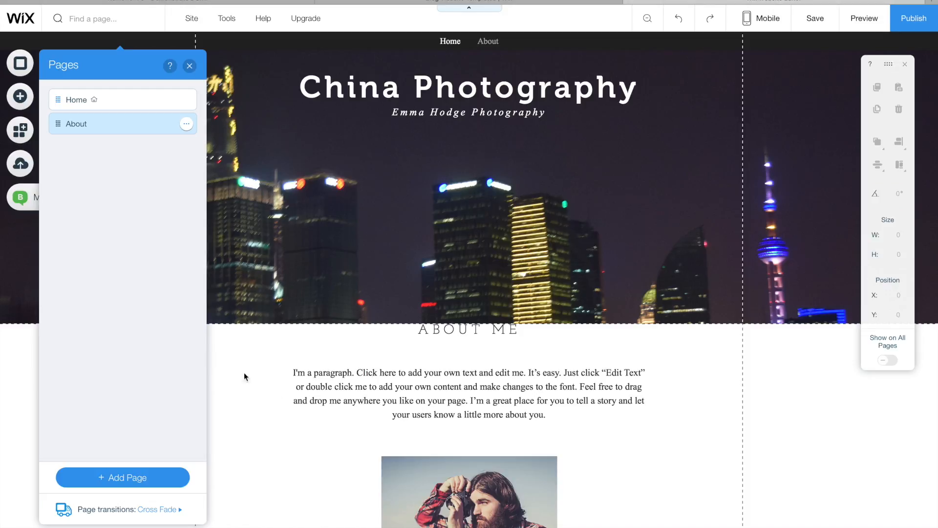
double_click(473, 331)
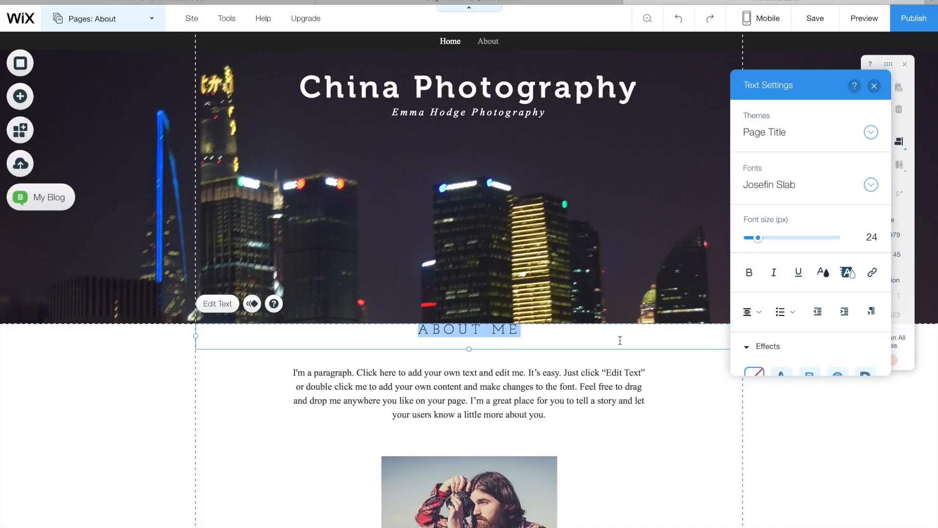
left_click(872, 185)
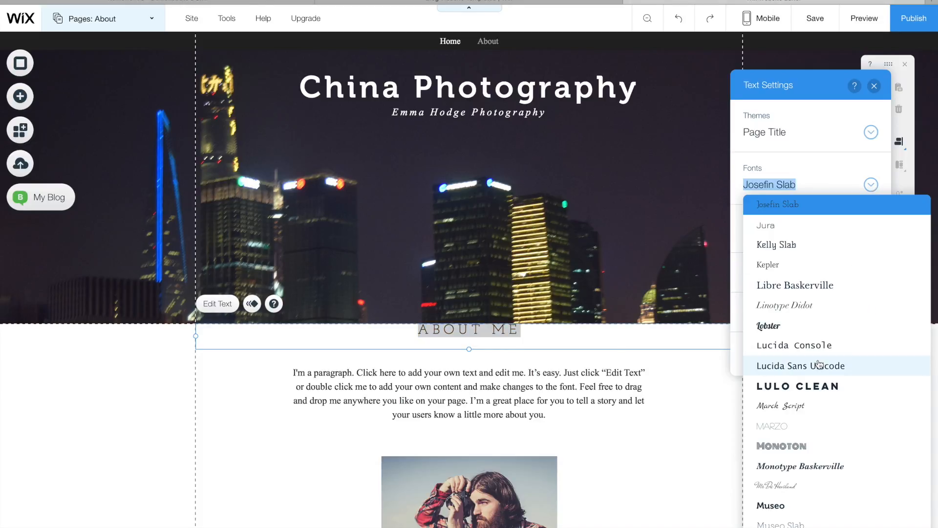
scroll(800, 420, "down", 2)
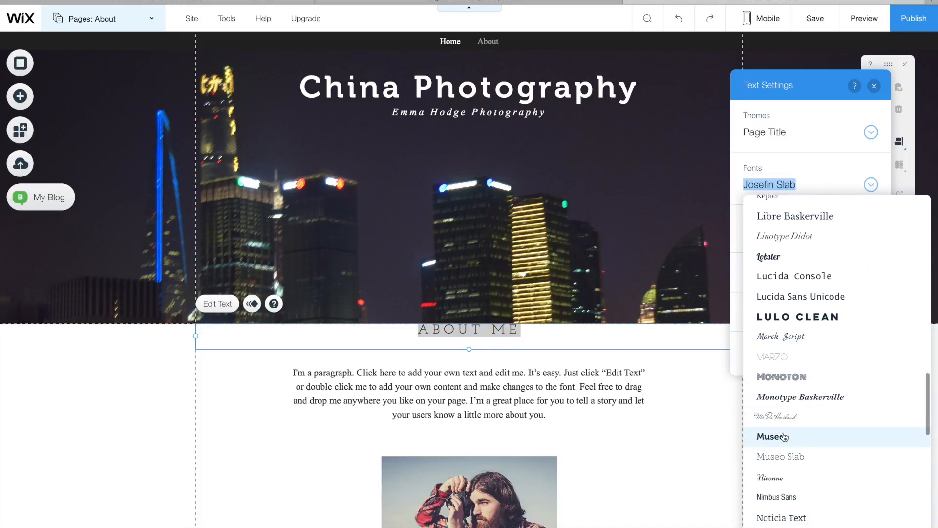
left_click(791, 434)
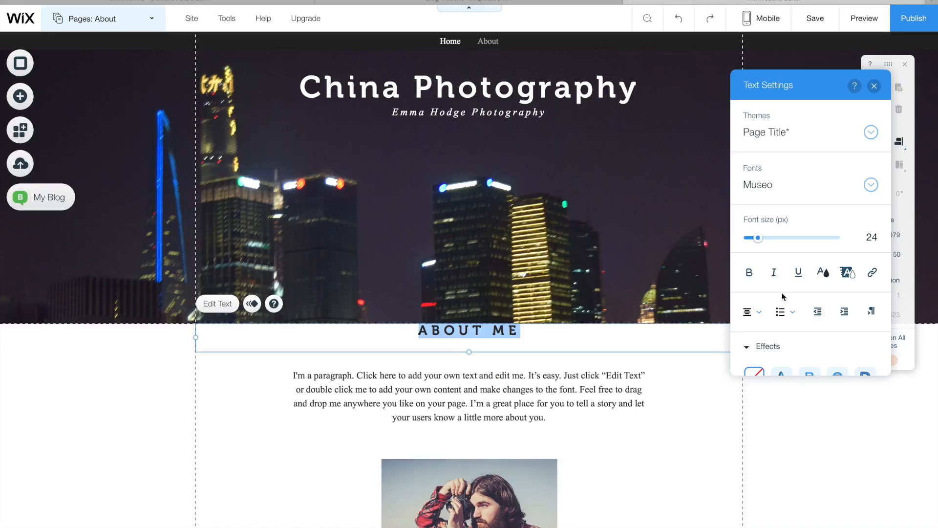
left_click(824, 276)
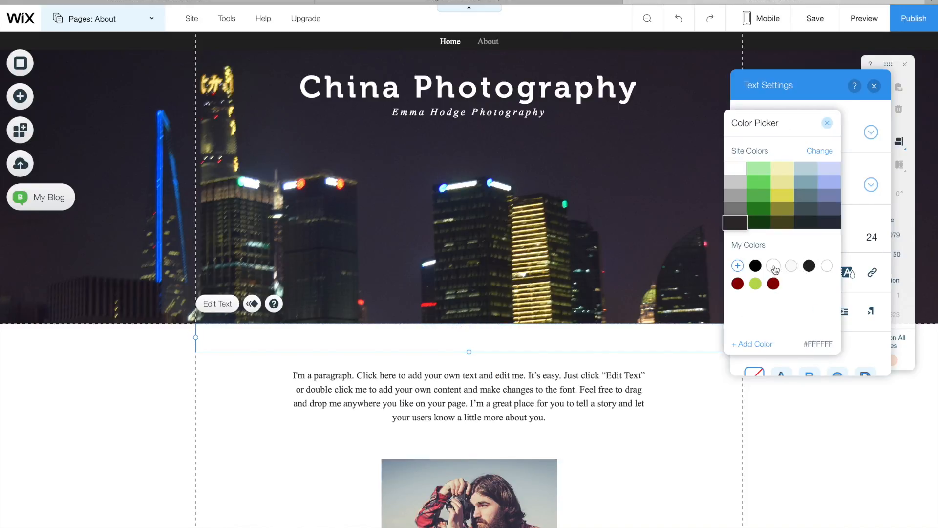
left_click(771, 266)
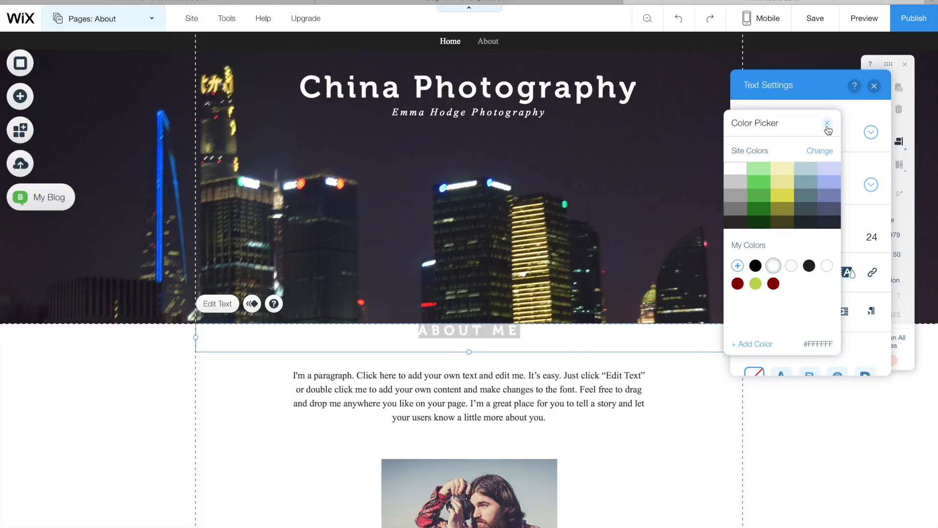
left_click(827, 124)
Step: Replace the About page's placeholder paragraph with "This page is about me!"
double_click(610, 390)
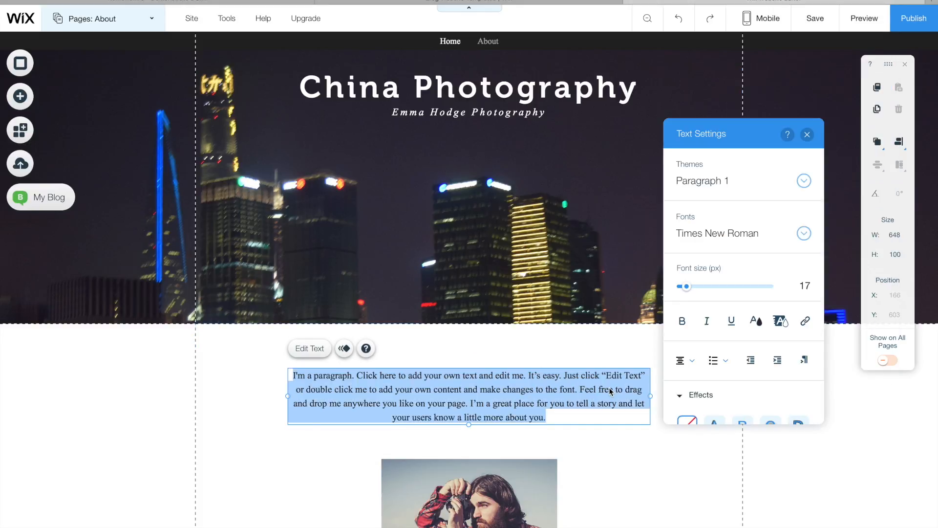
key("BackSpace")
type("T")
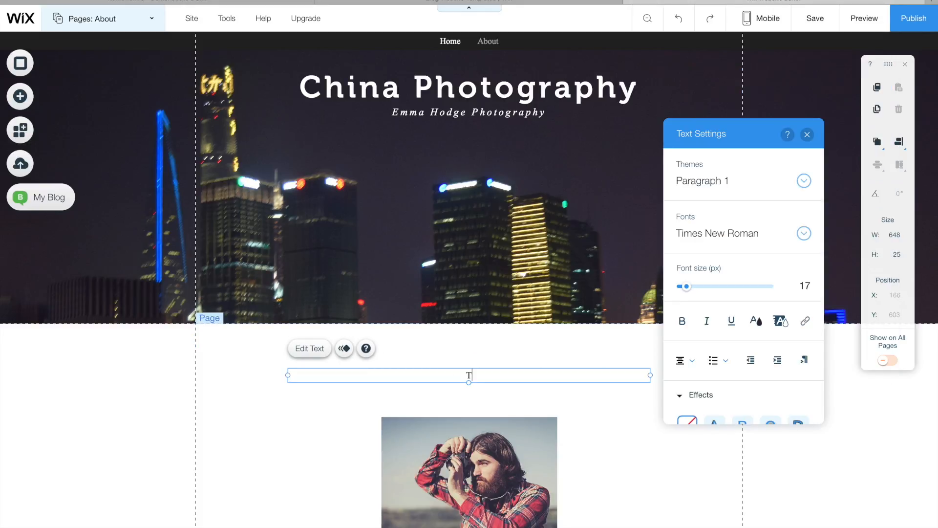
type("his page is about me!")
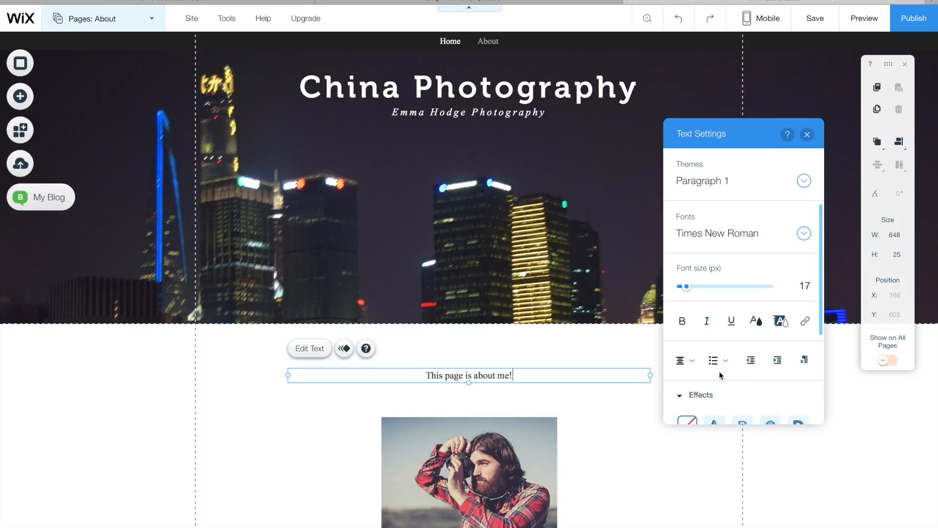
Step: Colour the "This page is about me!" paragraph on the About page white #FFFFFF
left_click(763, 325)
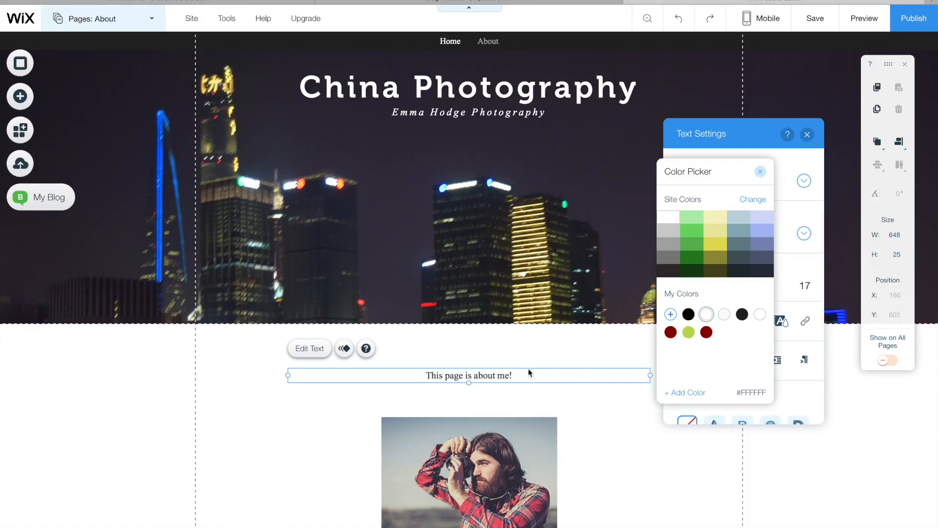
left_click(514, 375)
triple_click(514, 375)
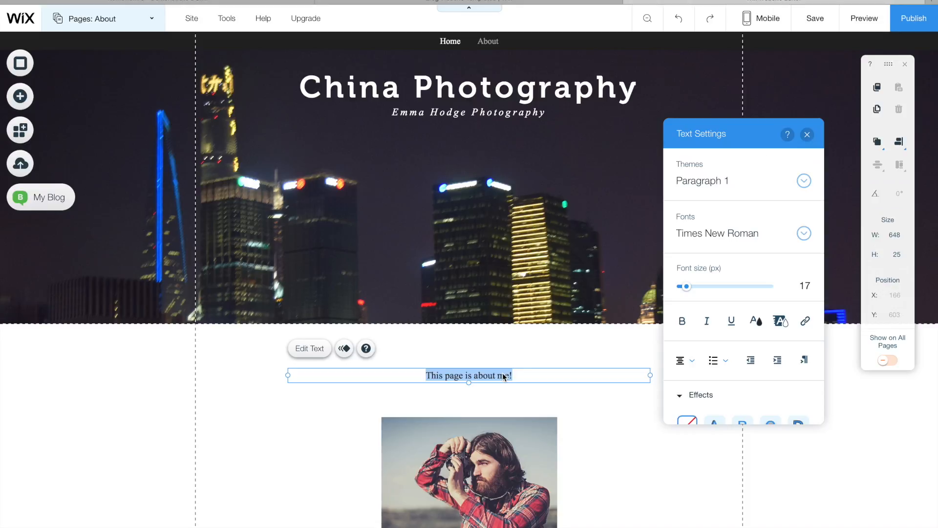
left_click(756, 320)
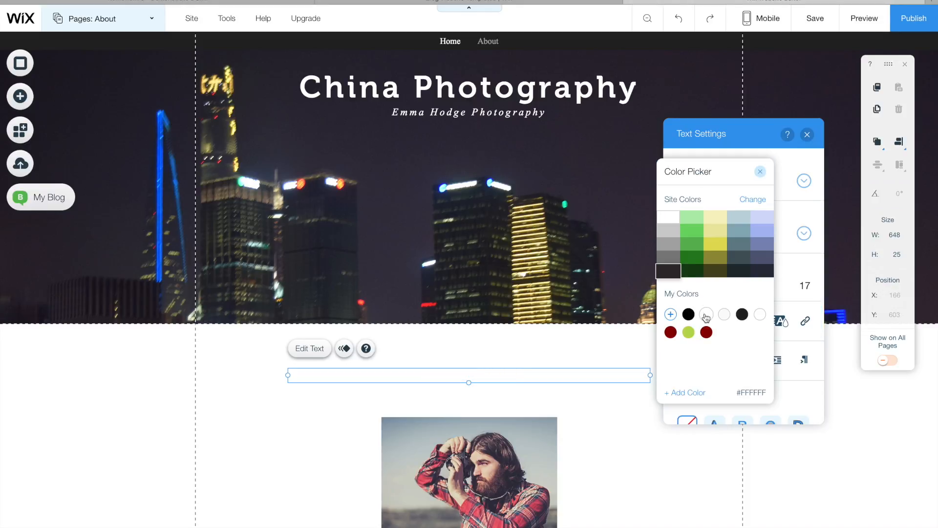
left_click(760, 171)
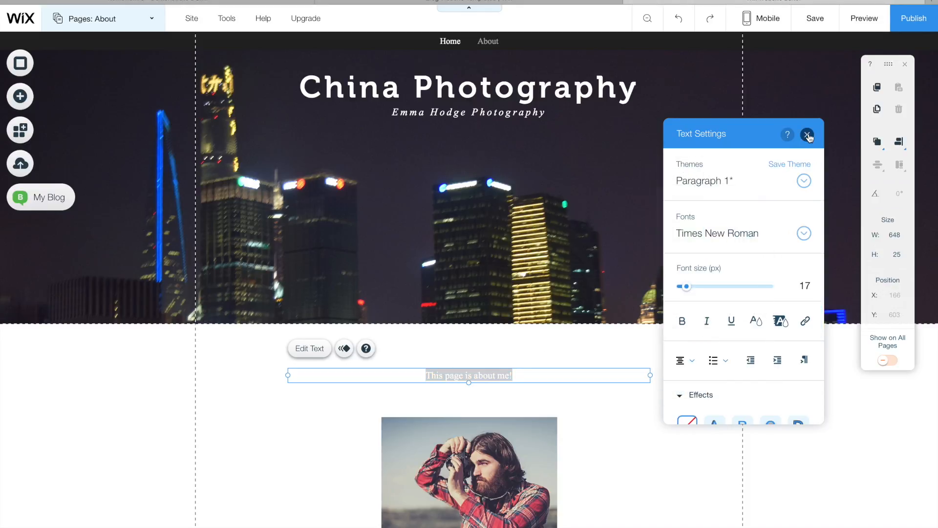
left_click(807, 135)
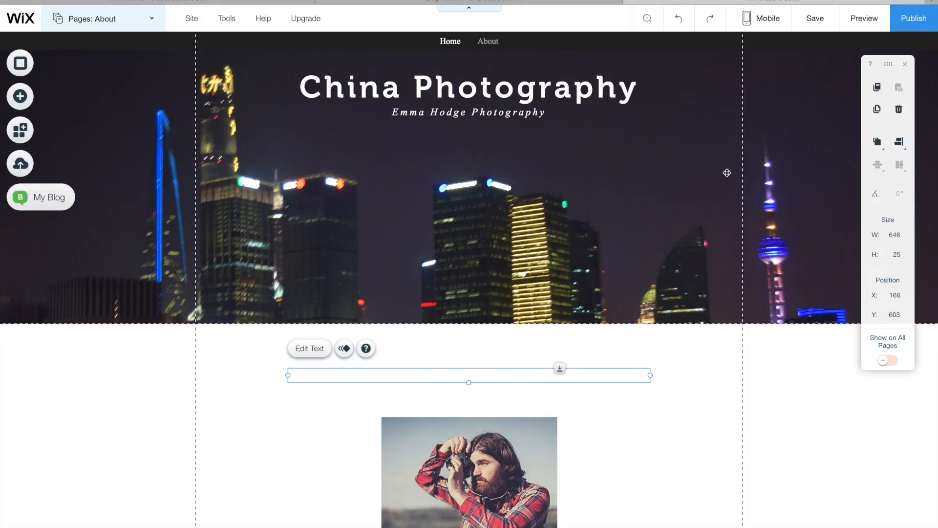
Step: Set the About page's background to the Cement Grunge image from the free Wix collection
left_click(147, 438)
left_click(319, 304)
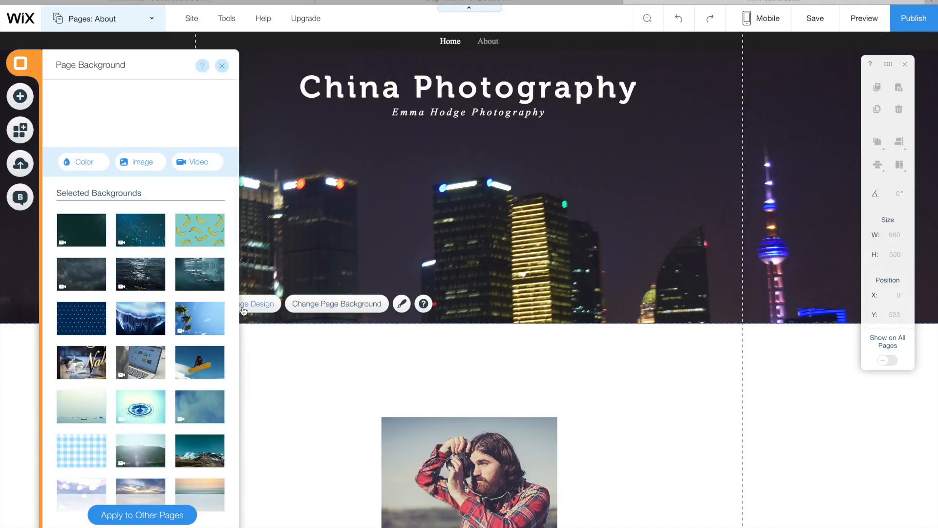
left_click(149, 167)
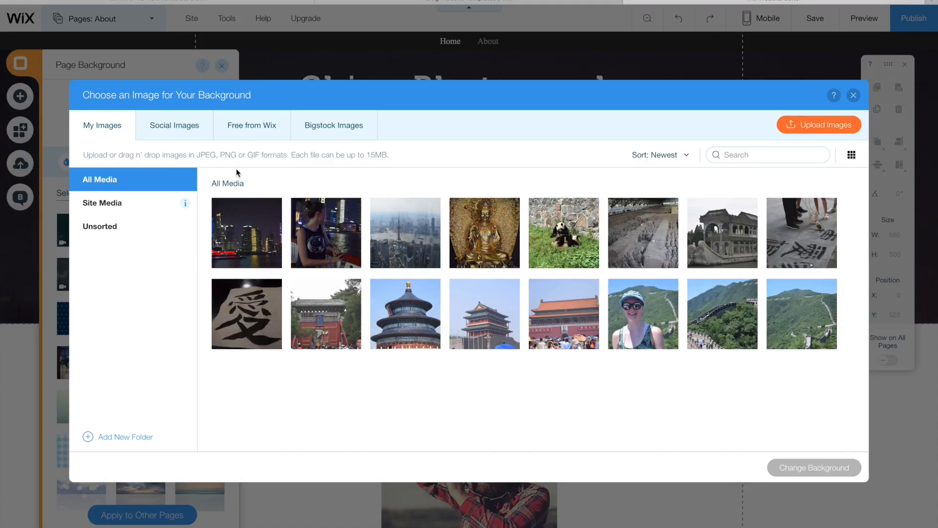
left_click(265, 136)
scroll(272, 304, "down", 15)
scroll(274, 303, "down", 8)
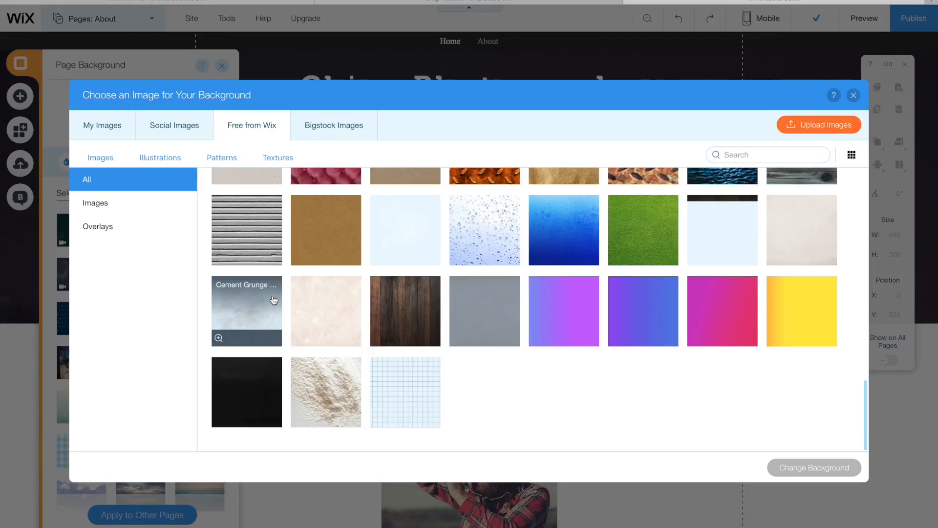
left_click(274, 304)
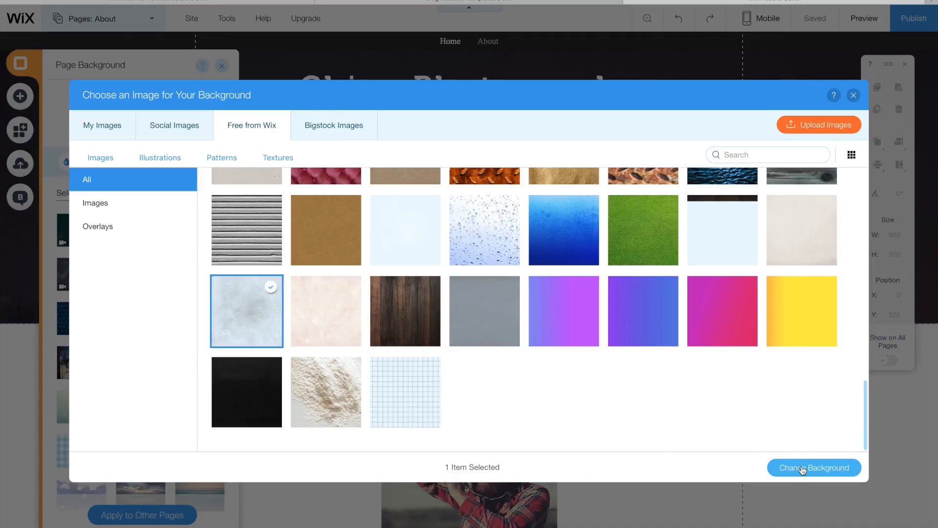
left_click(801, 468)
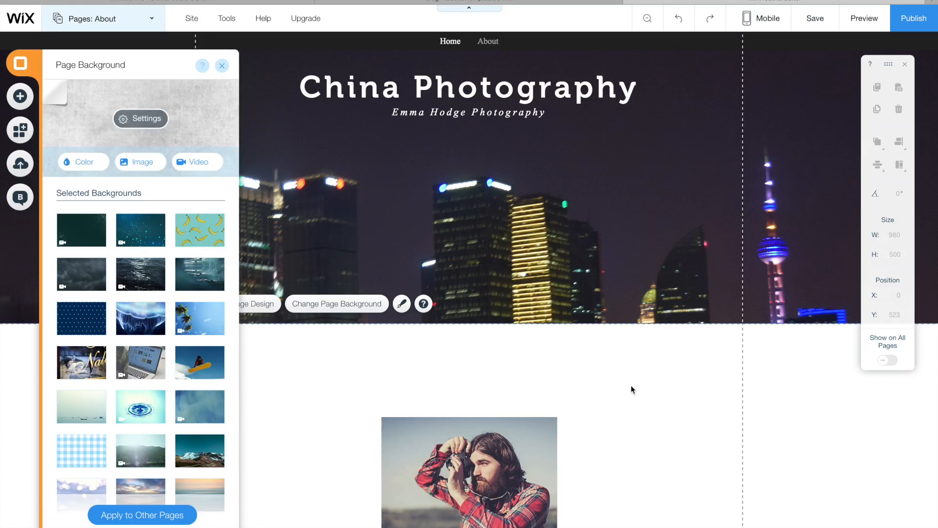
Step: Set the colour behind the About page's background image to dark blue-grey #2A2E3D
left_click(161, 119)
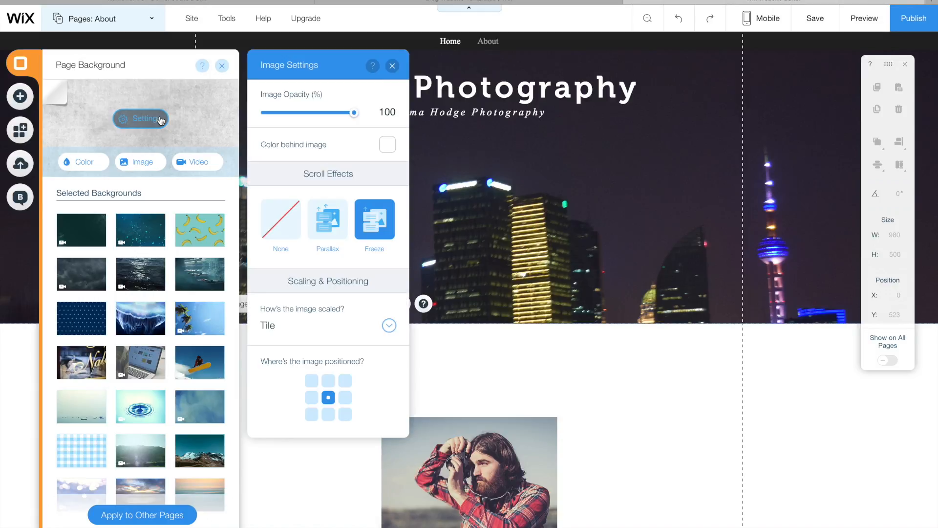
left_click(387, 144)
left_click(452, 199)
left_click(498, 255)
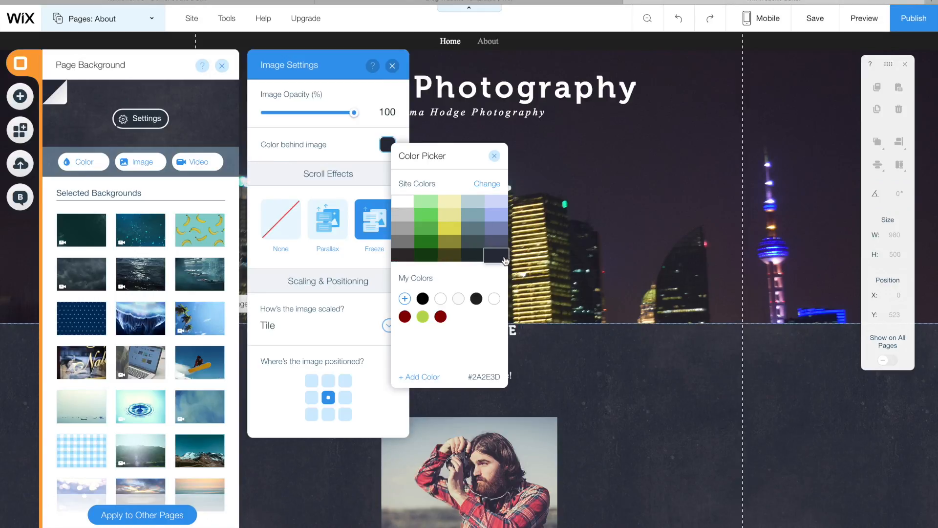
left_click(494, 155)
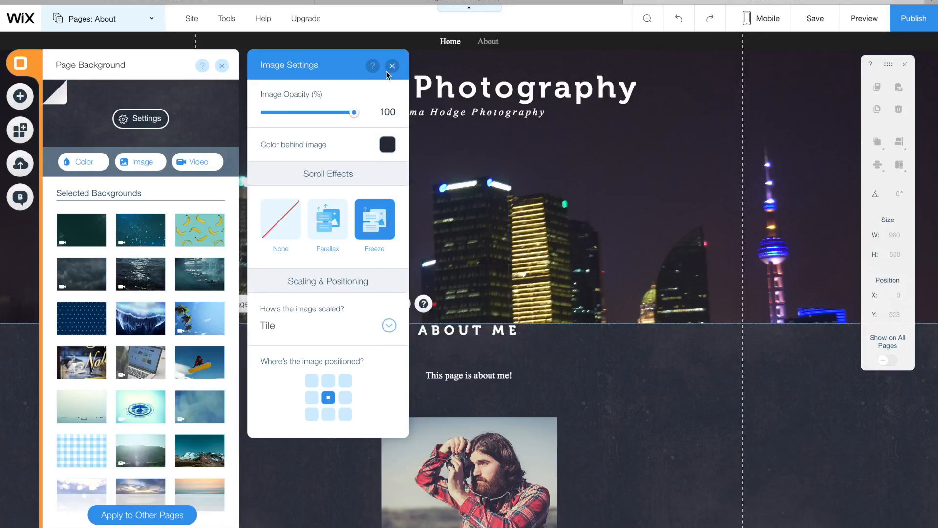
left_click(393, 67)
Step: Move the ABOUT ME heading down to about Y 553 and replace the photographer picture below it with DSC_0051.JPG
left_click_drag(466, 330, 465, 347)
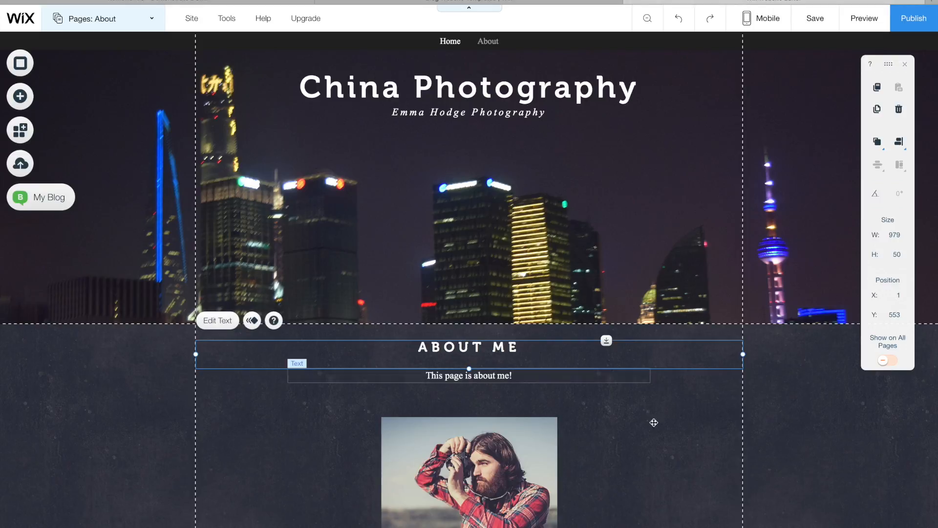
left_click(447, 425)
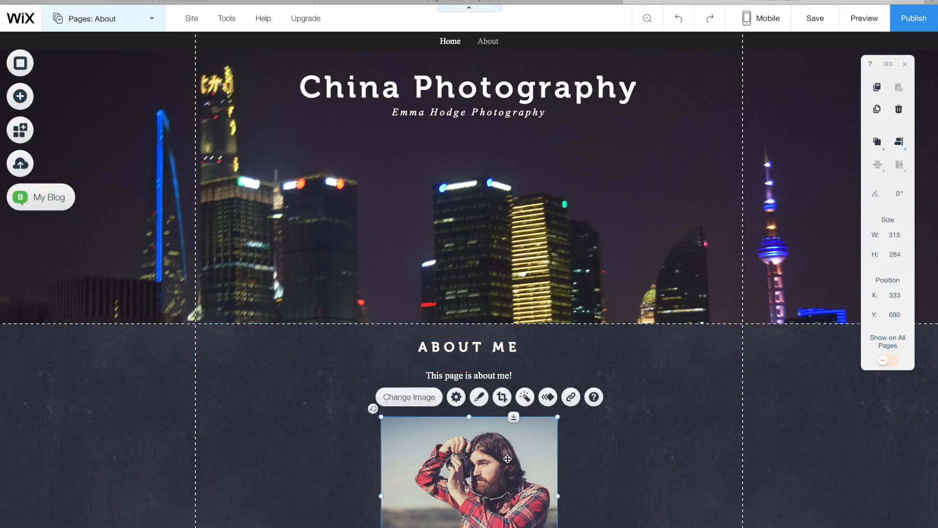
left_click(409, 397)
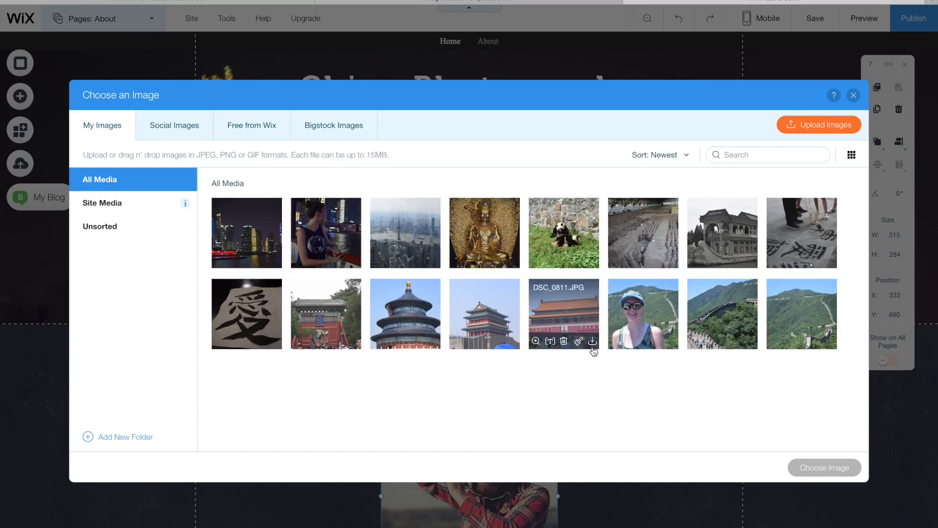
left_click(627, 327)
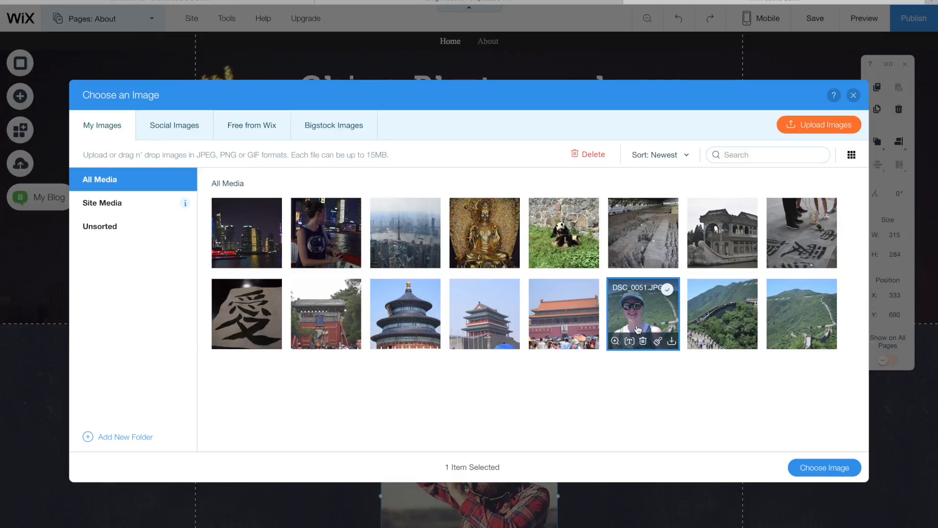
left_click(809, 468)
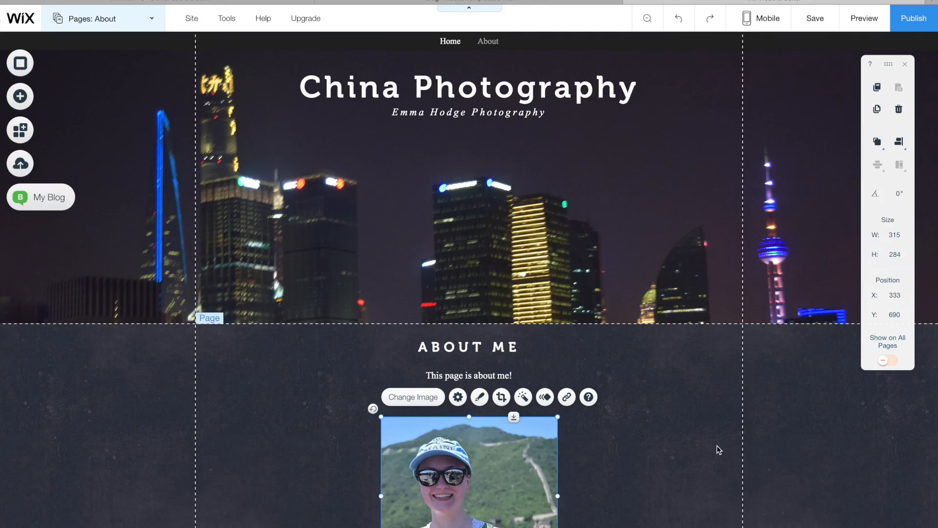
scroll(717, 444, "down", 3)
scroll(717, 444, "up", 2)
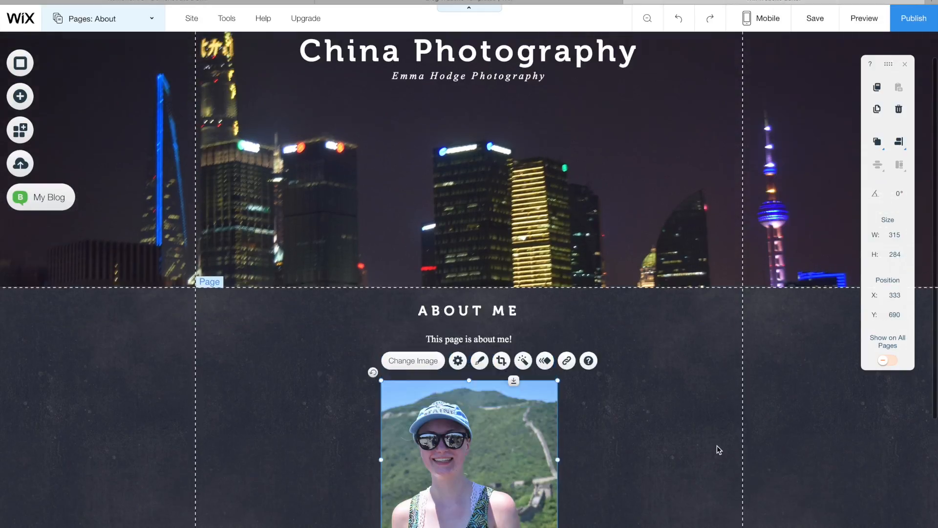
scroll(717, 445, "up", 1)
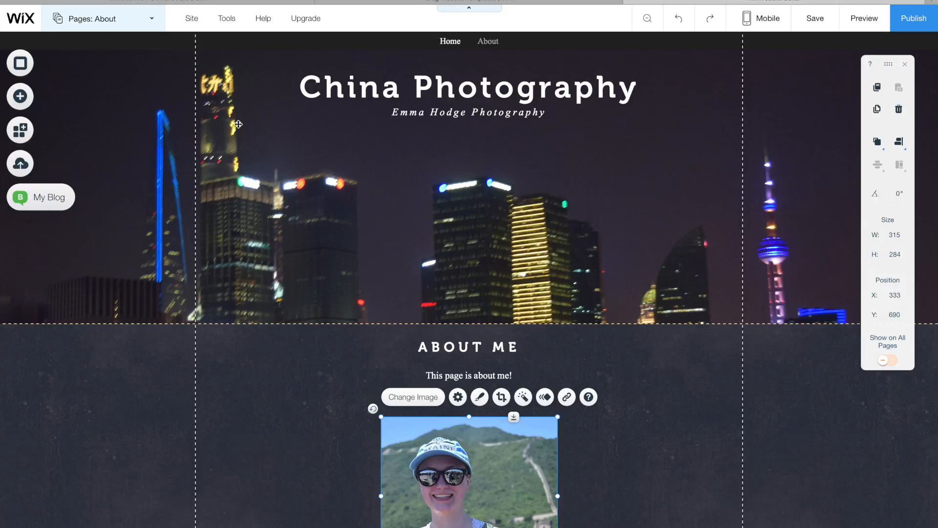
Step: Switch the editor back to the site's Home page
left_click(121, 28)
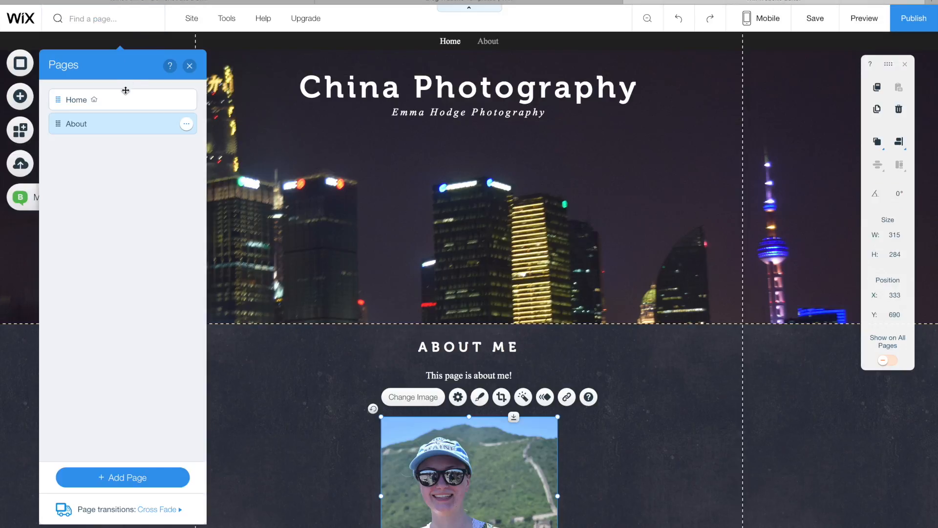
left_click(122, 98)
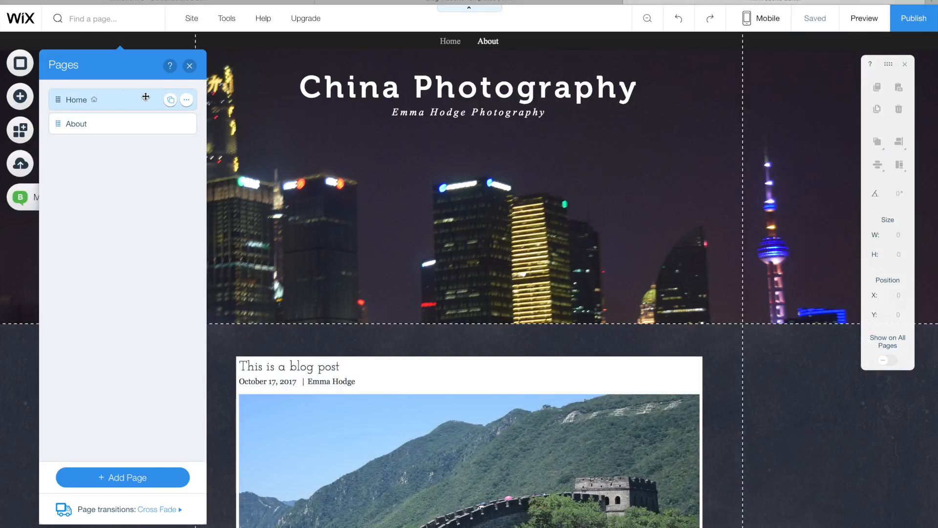
left_click(190, 65)
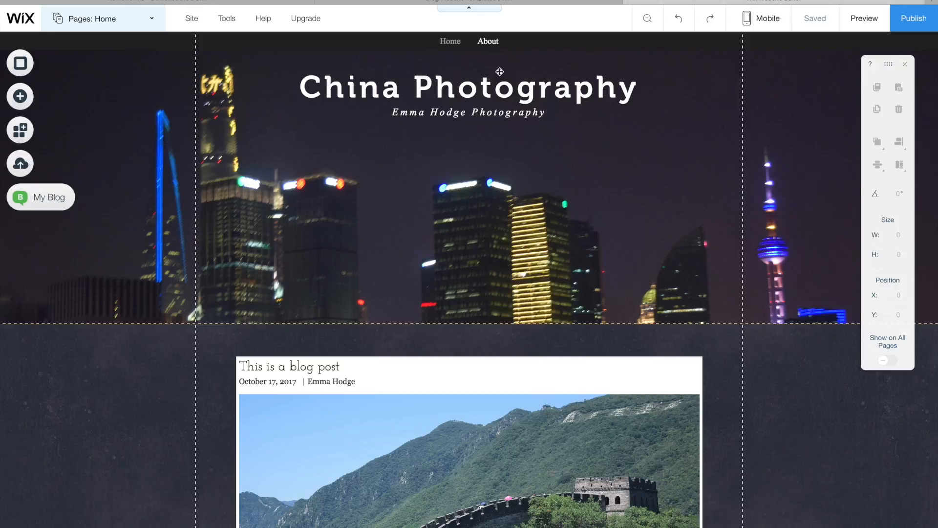
Step: Save the site and change the ending of its web address to chinaphotography
left_click(811, 20)
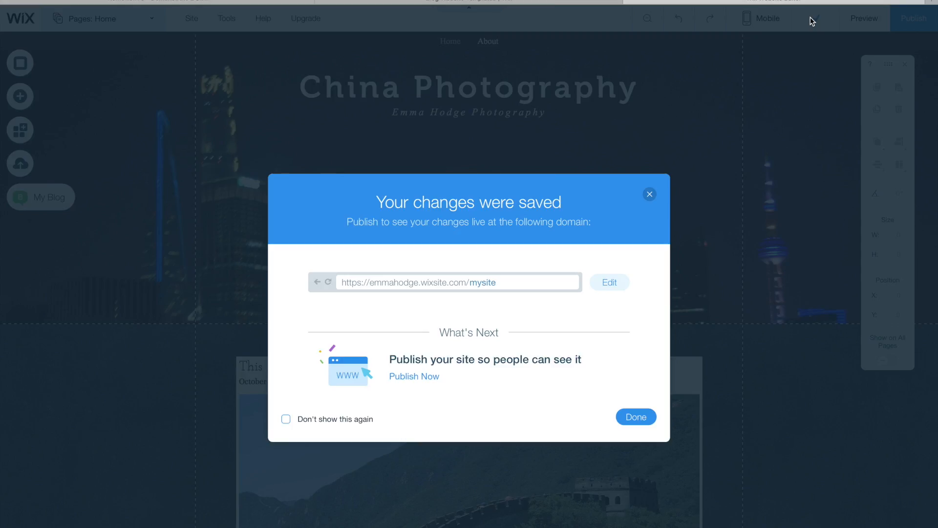
left_click(621, 285)
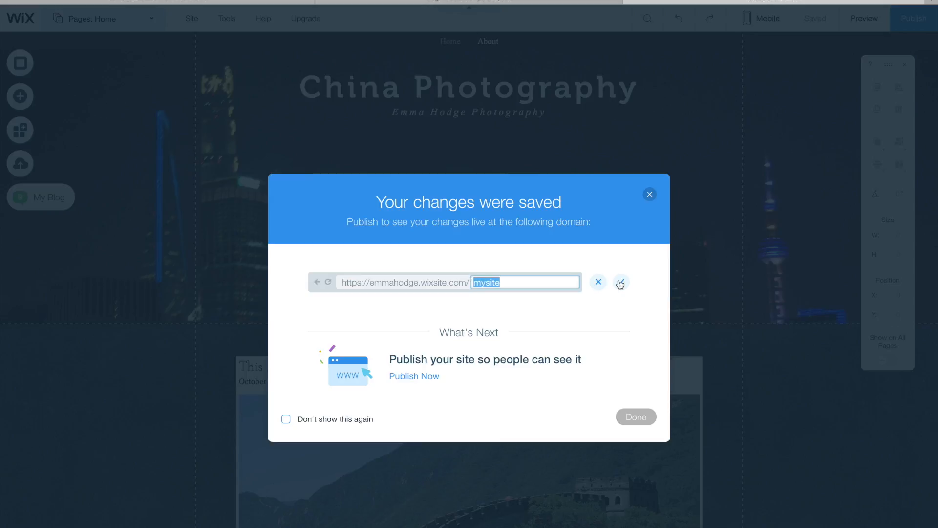
type("chinaphotography")
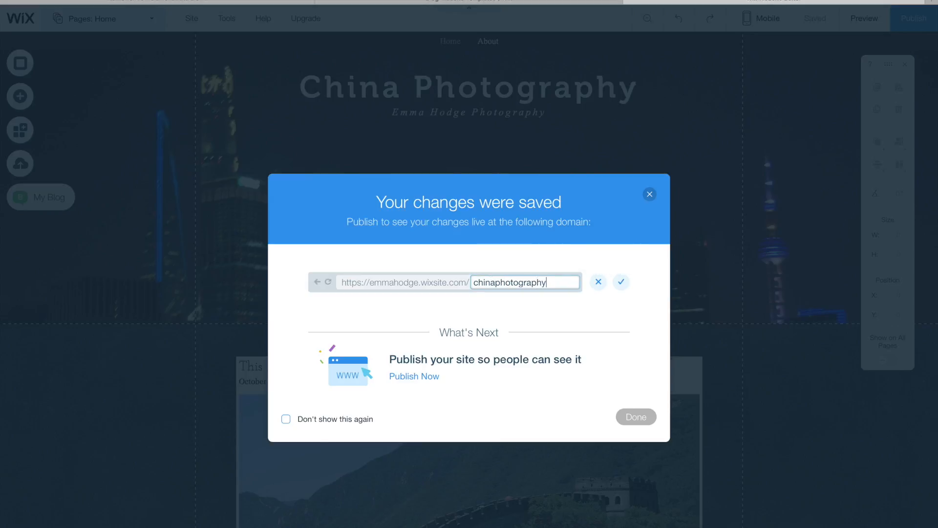
left_click(626, 286)
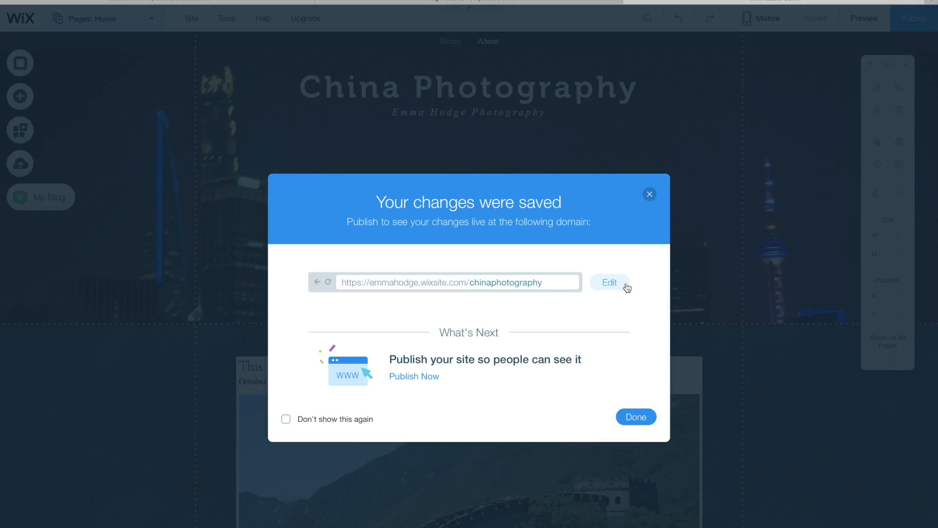
left_click(637, 416)
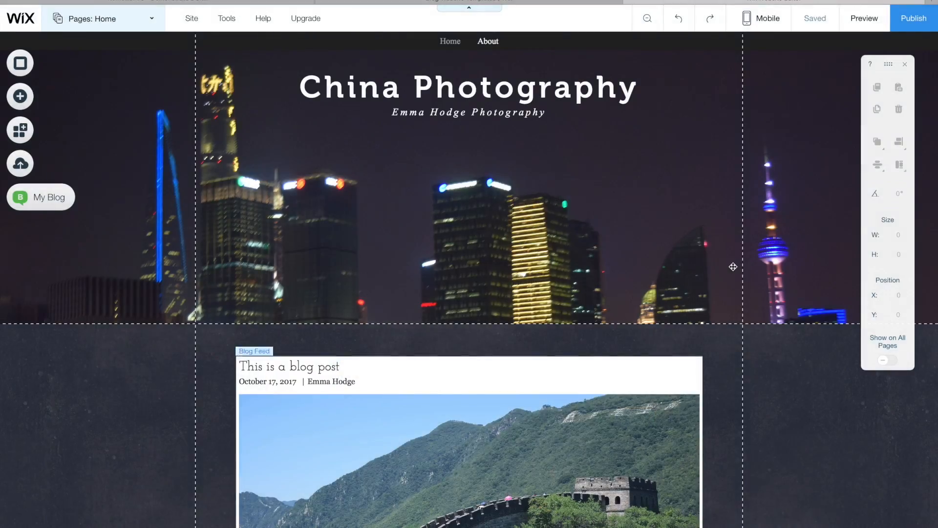
Step: Publish the site and look through the Home and About pages of the live version
left_click(908, 27)
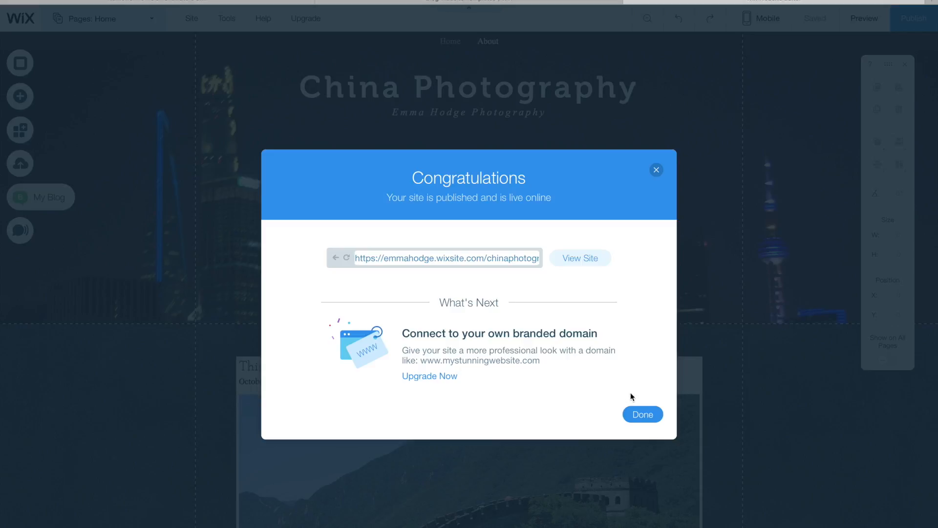
left_click(586, 257)
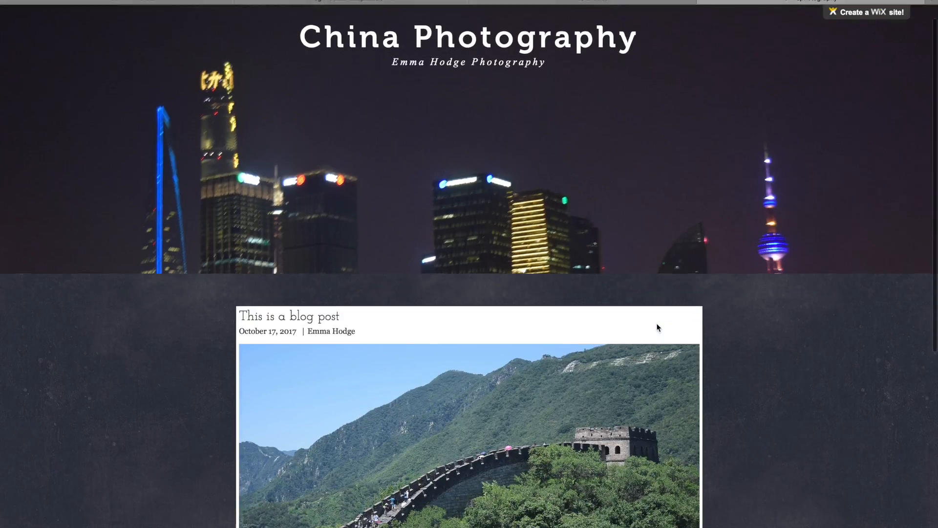
scroll(657, 327, "down", 7)
scroll(657, 327, "up", 7)
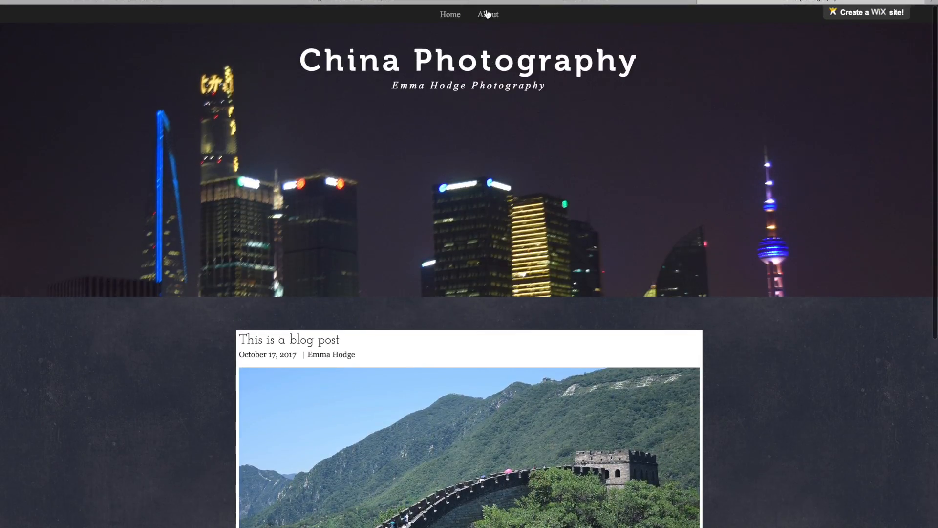
left_click(487, 14)
scroll(529, 190, "down", 5)
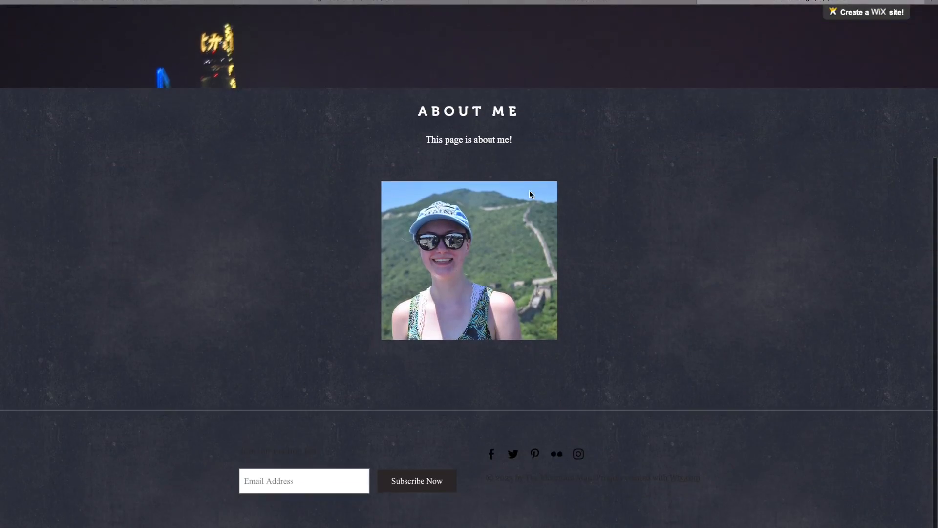
scroll(531, 194, "up", 5)
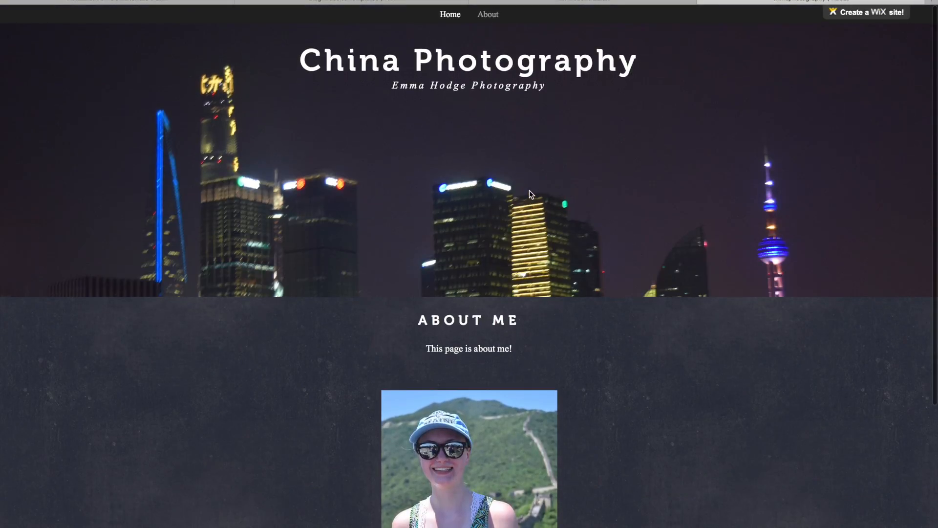